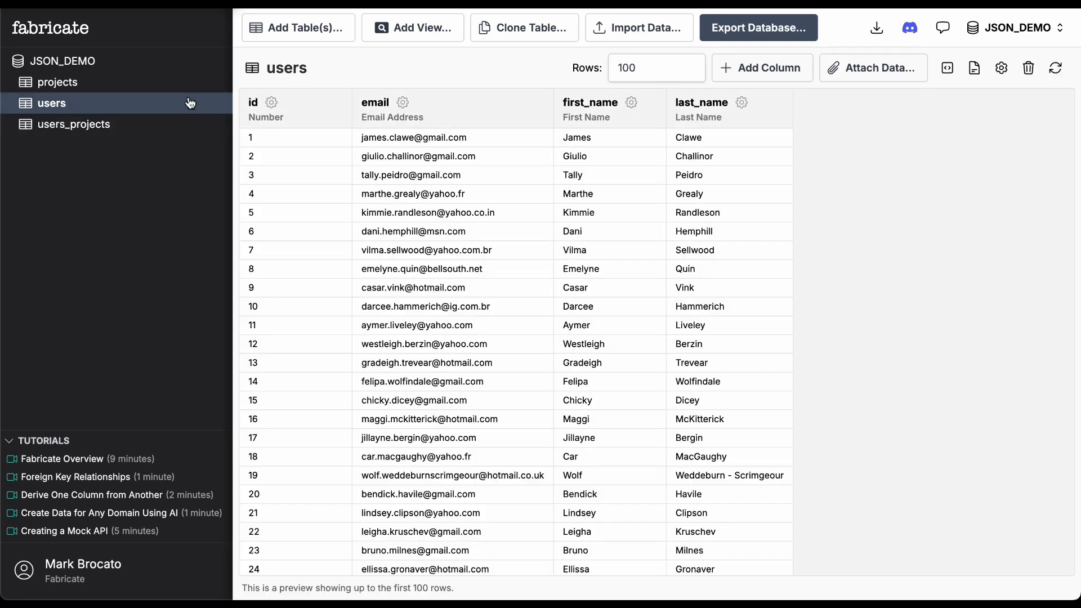
Review the columns of the projects and users_projects tables, and return to the users table.
{"action": "left_click", "coordinate": [104, 85]}
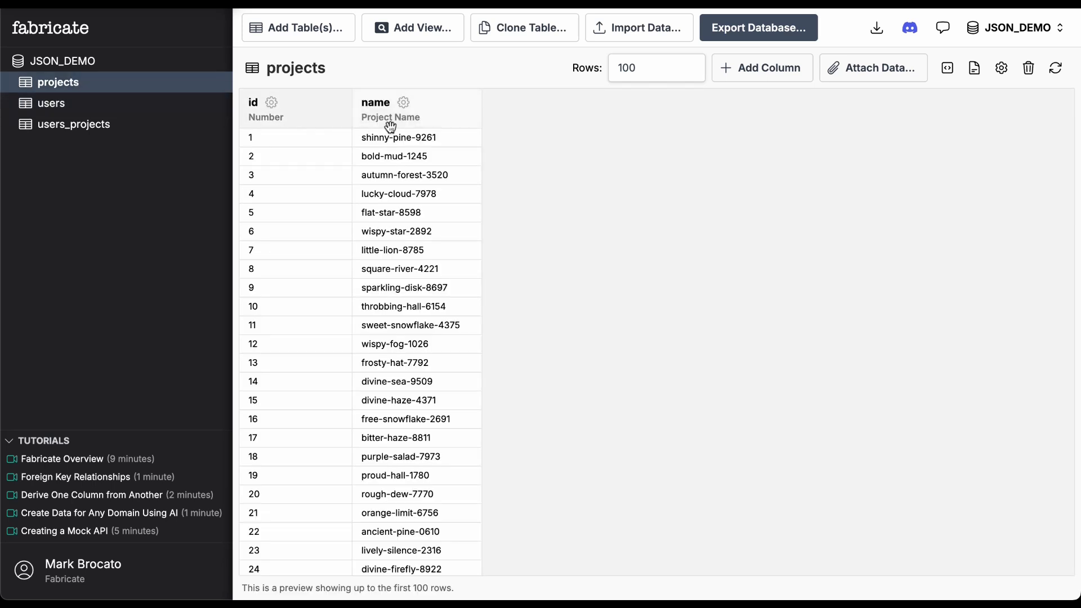
{"action": "left_click", "coordinate": [71, 127]}
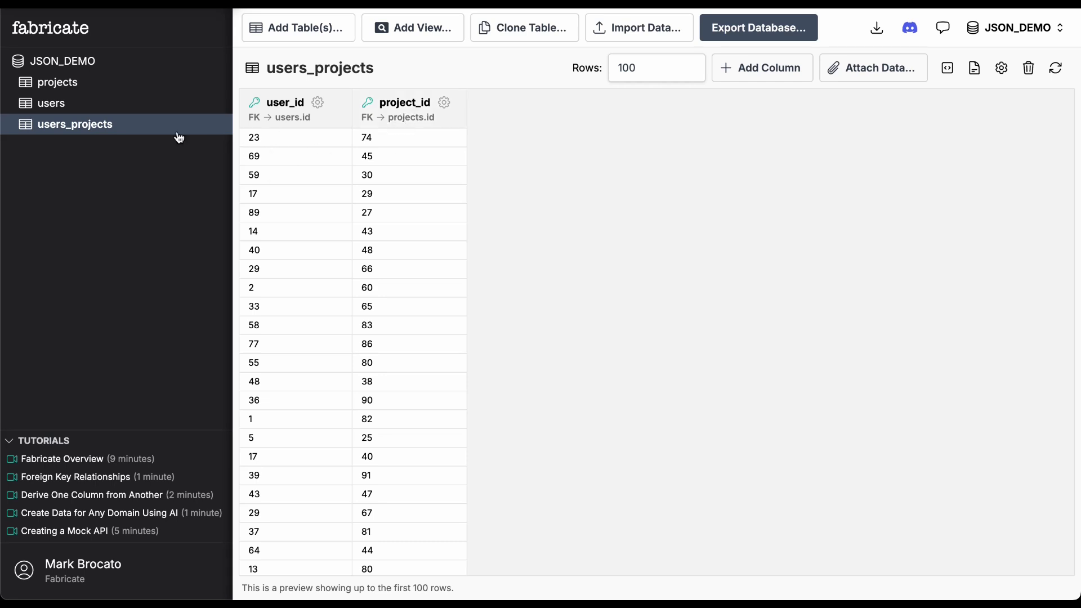
{"action": "left_click", "coordinate": [77, 106]}
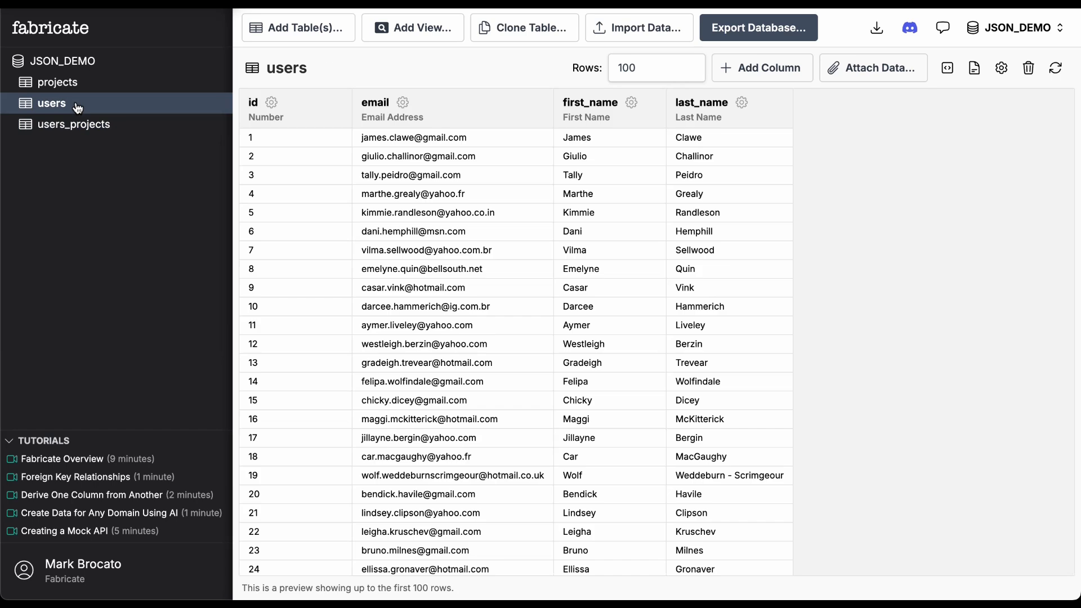
Export only the users table as JSONL, view the exported file in the code editor, and return to Fabricate to dismiss the export.
{"action": "left_click", "coordinate": [737, 34]}
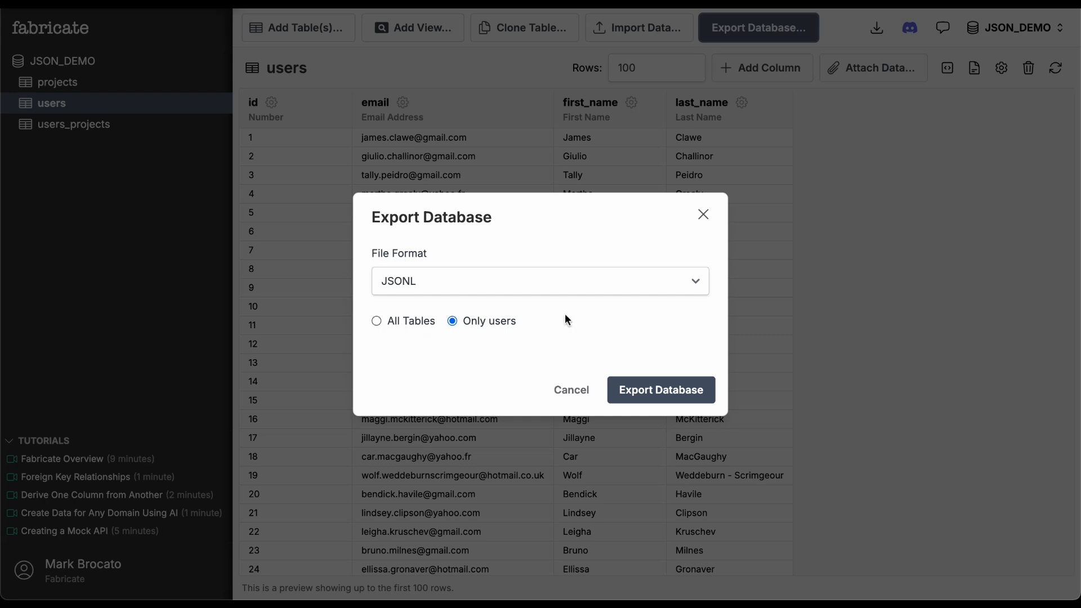
{"action": "left_click", "coordinate": [662, 396]}
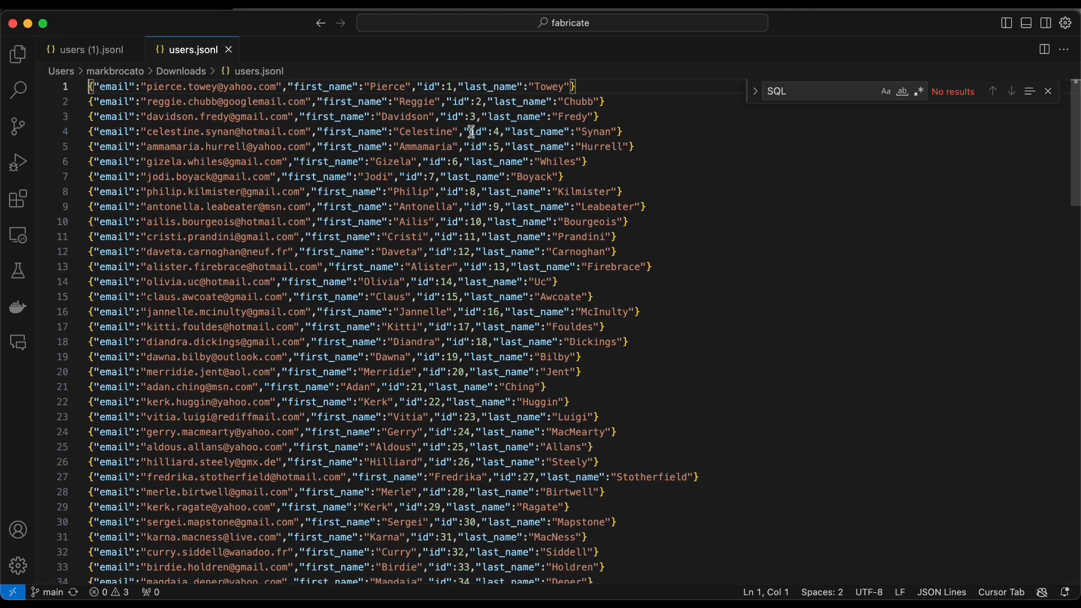
{"action": "key", "text": "super+Tab"}
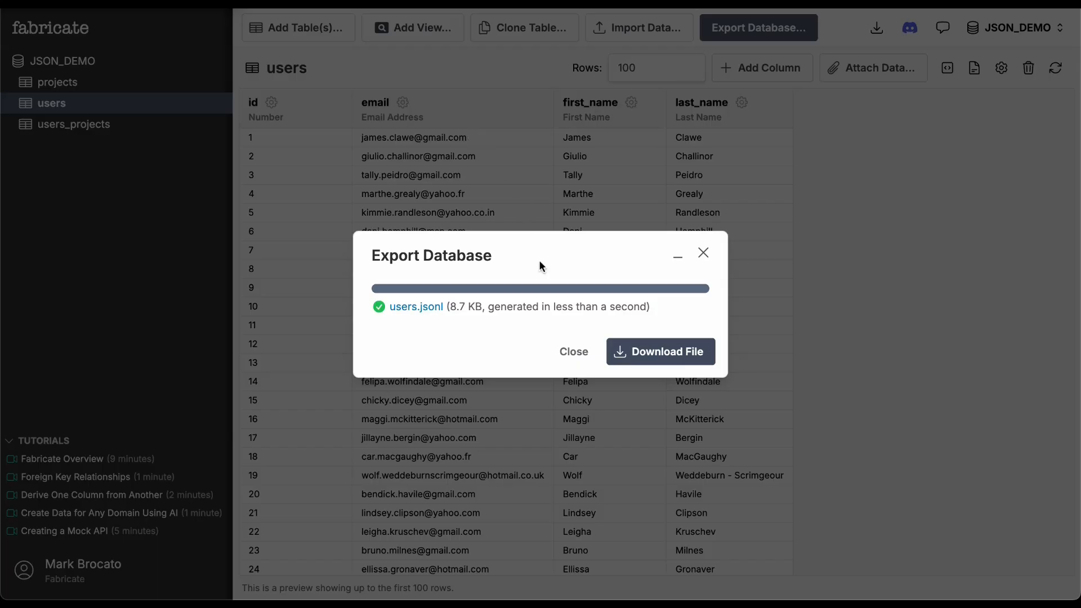
{"action": "left_click", "coordinate": [577, 352]}
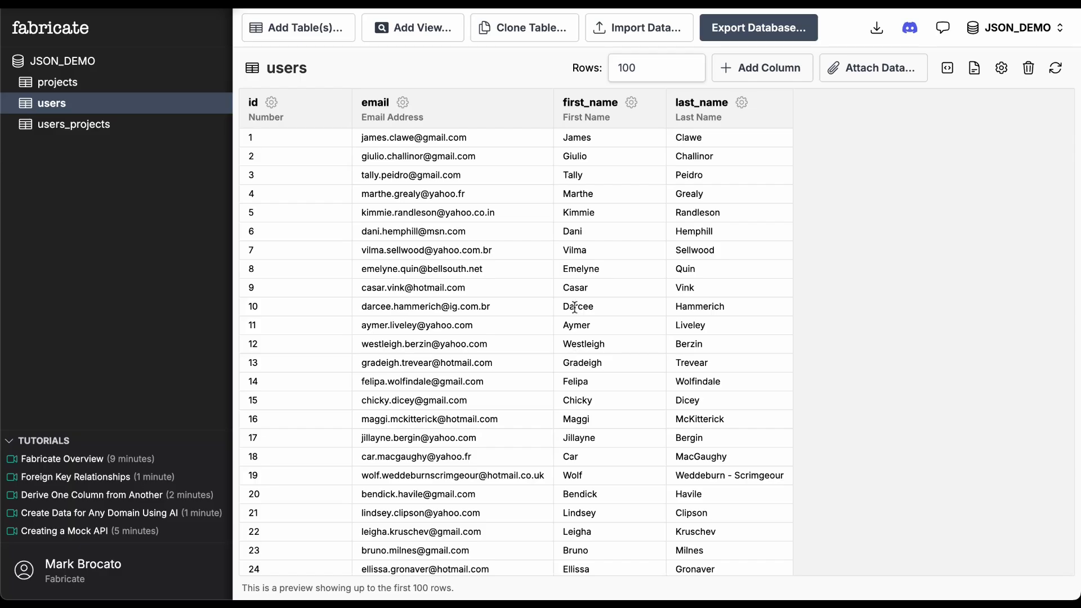
Rename the first_name column of the users table to name.first and apply the change.
{"action": "left_click", "coordinate": [632, 102]}
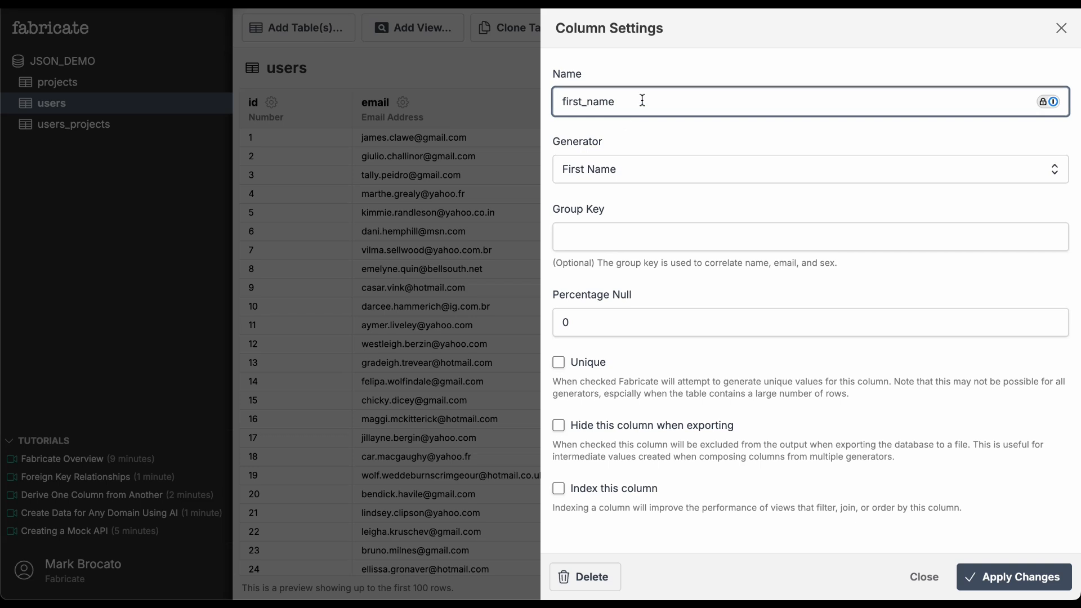
{"action": "type", "text": "name."}
{"action": "key", "text": "shift+End"}
{"action": "key", "text": "BackSpace"}
{"action": "left_click", "coordinate": [996, 576]}
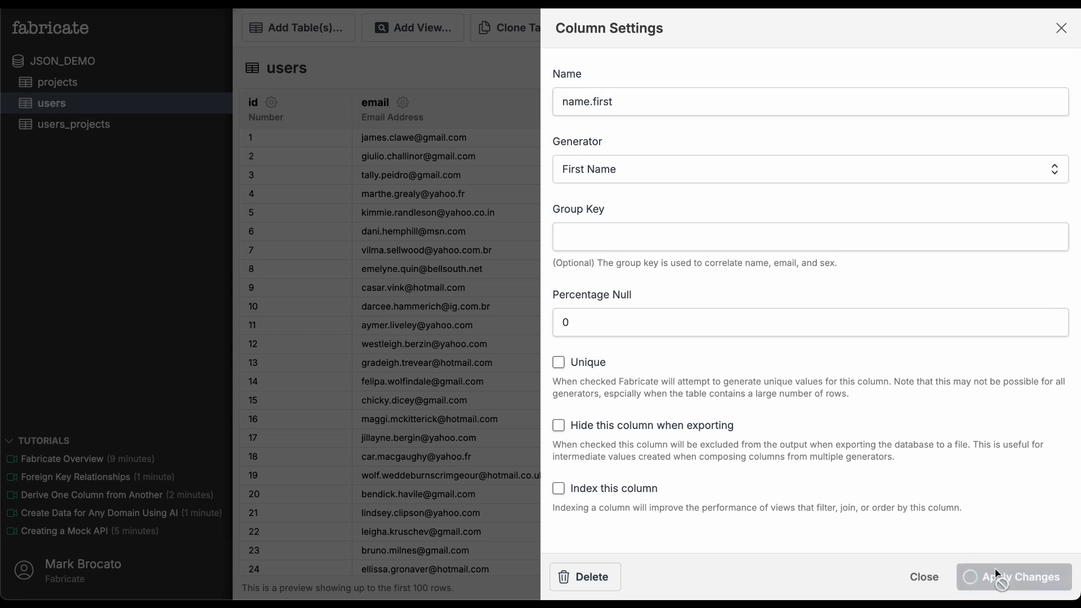
Rename the last_name column of the users table to name.last and apply the change.
{"action": "left_click", "coordinate": [711, 103]}
{"action": "left_click", "coordinate": [679, 103]}
{"action": "key", "text": "ctrl+a"}
{"action": "type", "text": "name.last"}
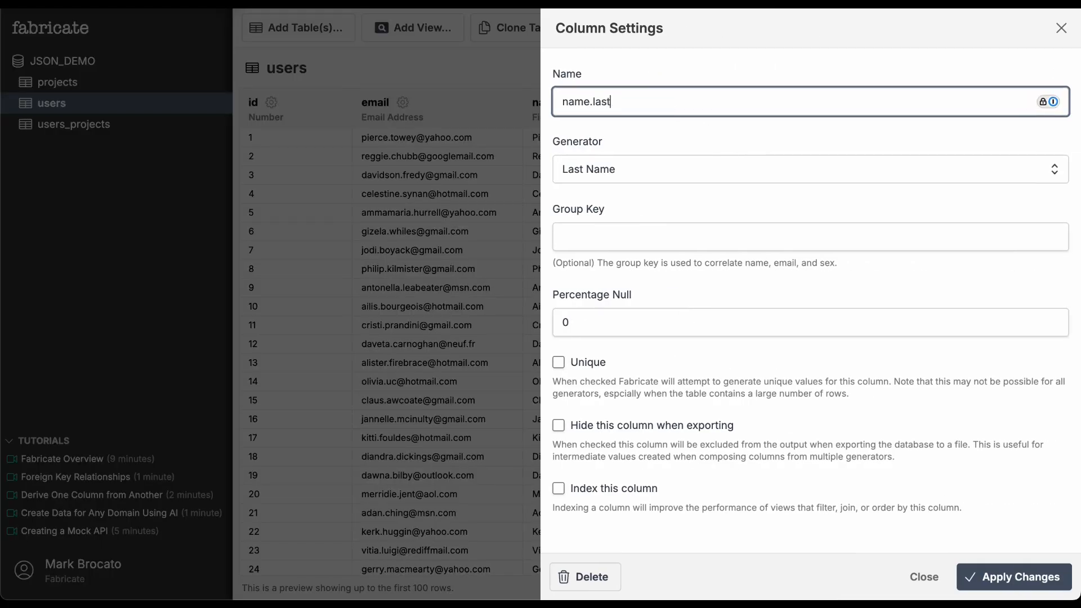
{"action": "left_click", "coordinate": [988, 580]}
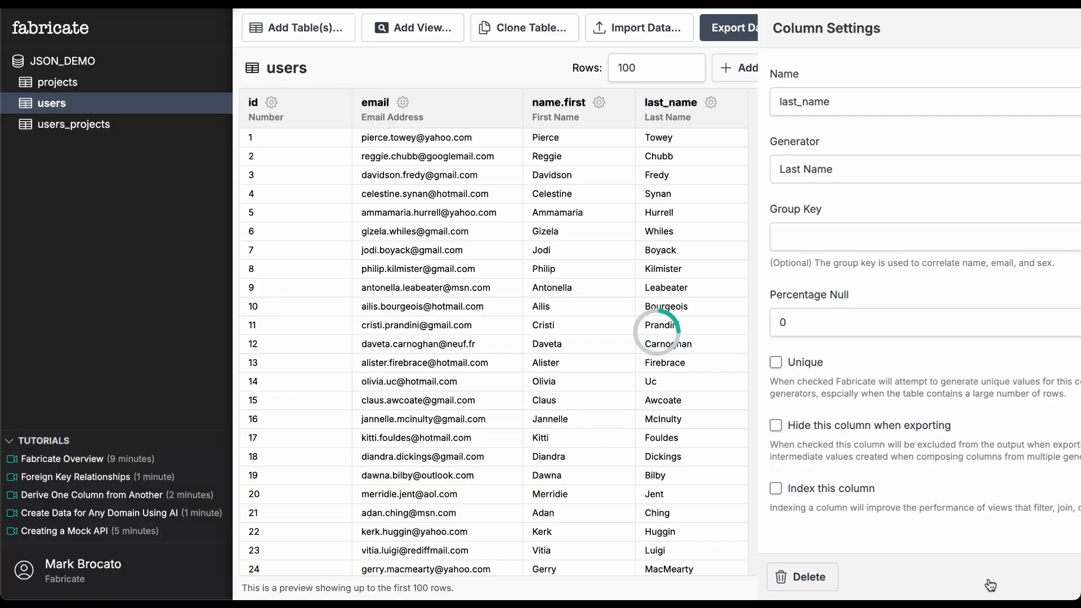
Export the users table again as JSONL and examine the name object in the first record in the code editor.
{"action": "left_click", "coordinate": [729, 35]}
{"action": "left_click", "coordinate": [668, 391]}
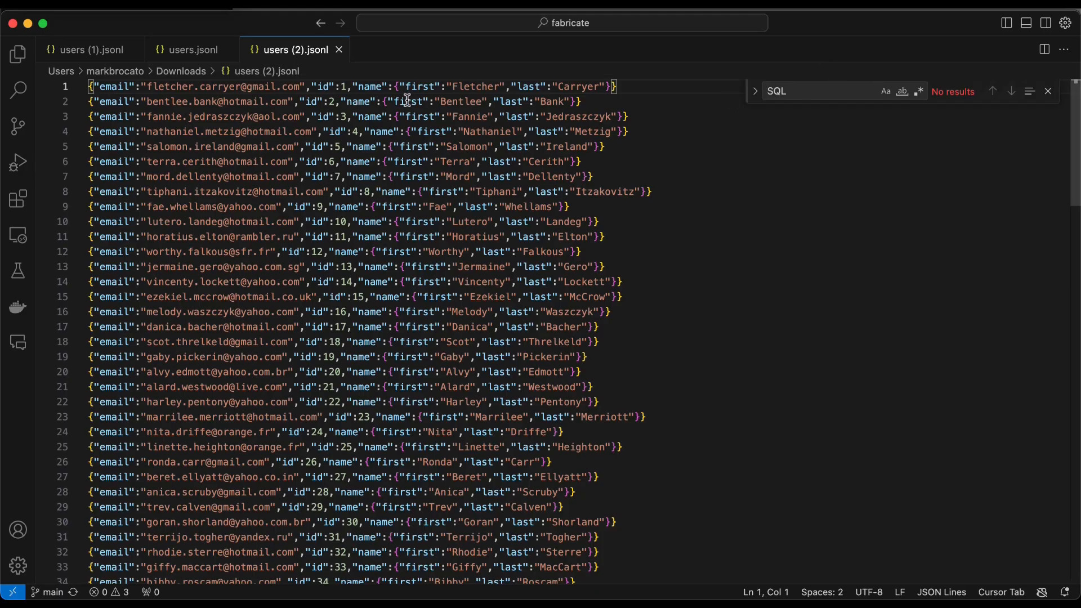
{"action": "left_click_drag", "start_coordinate": [353, 87], "coordinate": [613, 86]}
{"action": "left_click", "coordinate": [423, 87]}
{"action": "left_click", "coordinate": [530, 88]}
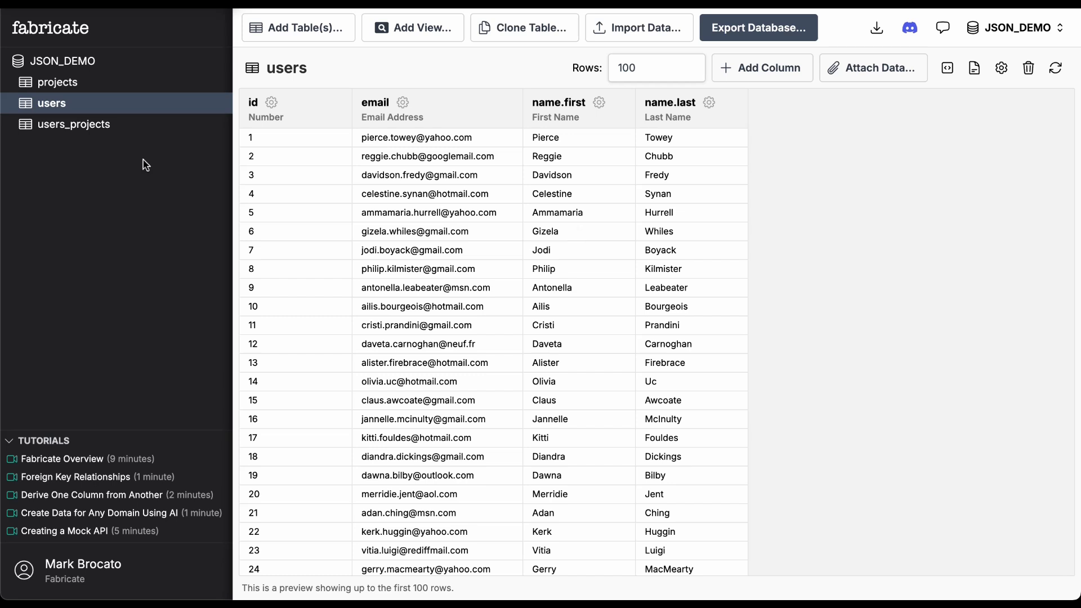
Set the users table to be hidden when exporting and save the setting.
{"action": "left_click", "coordinate": [423, 31]}
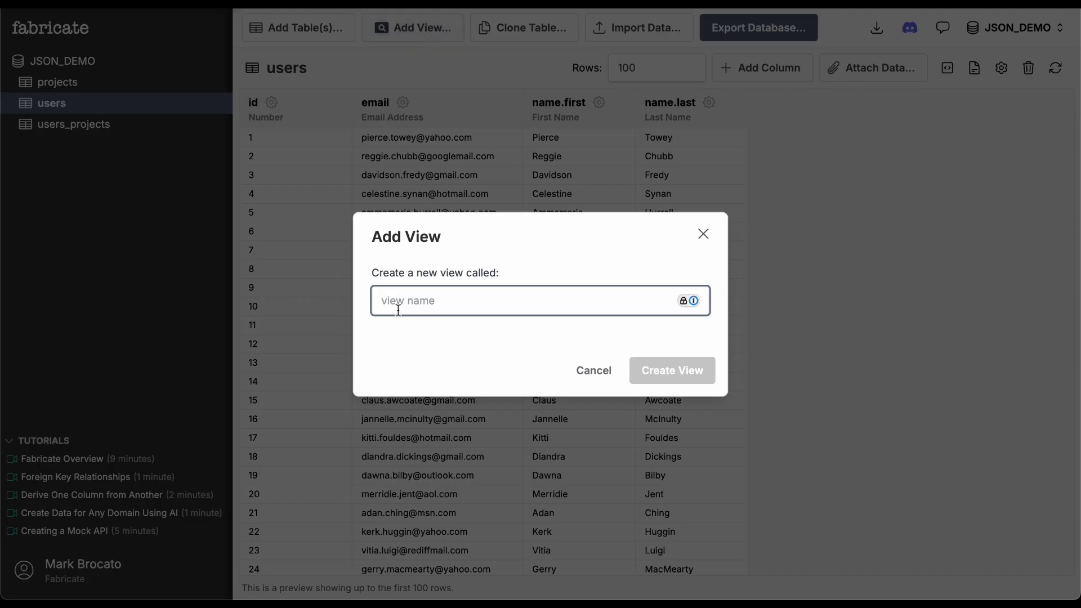
{"action": "left_click", "coordinate": [595, 366]}
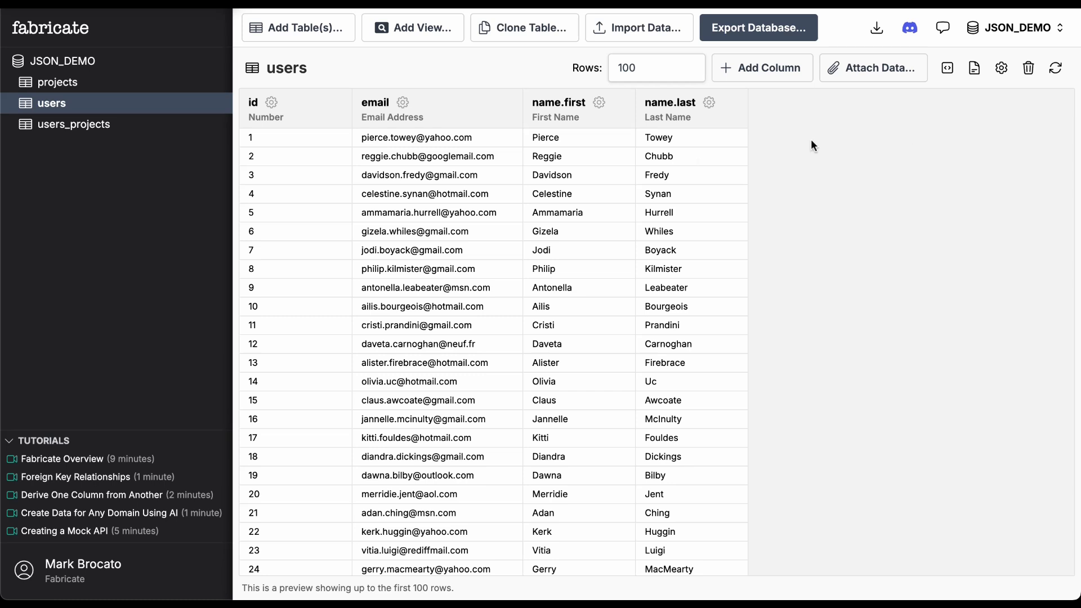
{"action": "left_click", "coordinate": [1001, 67]}
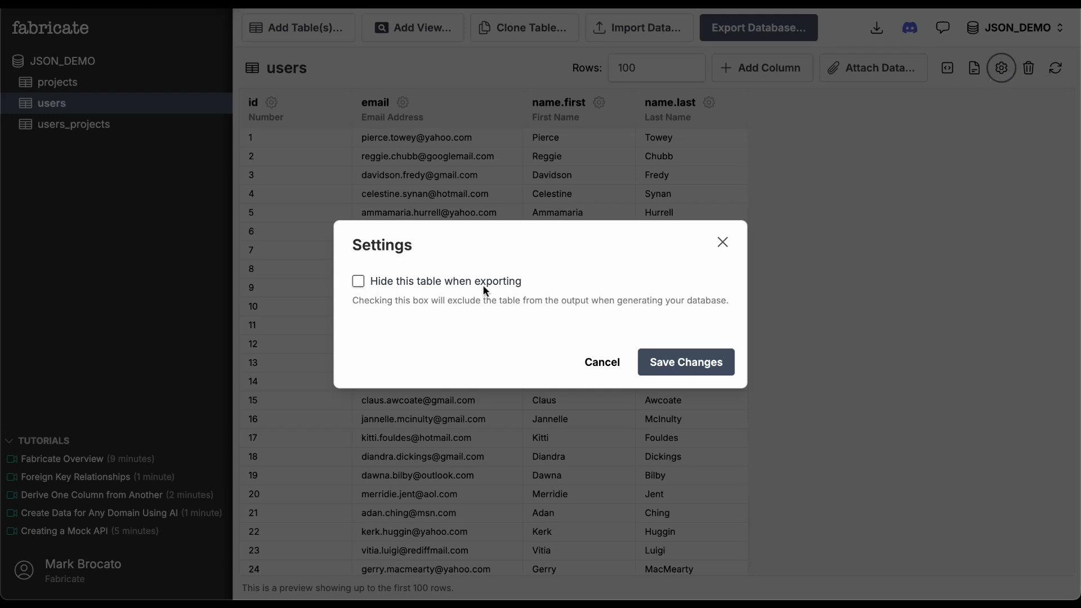
{"action": "left_click", "coordinate": [357, 281]}
{"action": "left_click", "coordinate": [681, 363]}
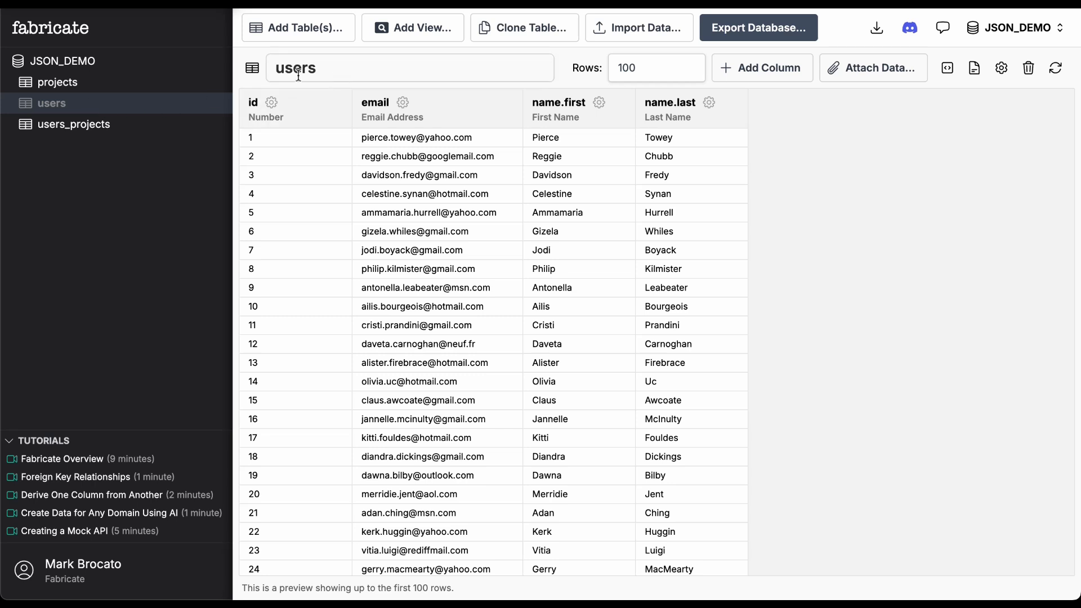
Rename the users table to users_base.
{"action": "left_click", "coordinate": [352, 67]}
{"action": "left_click", "coordinate": [351, 66]}
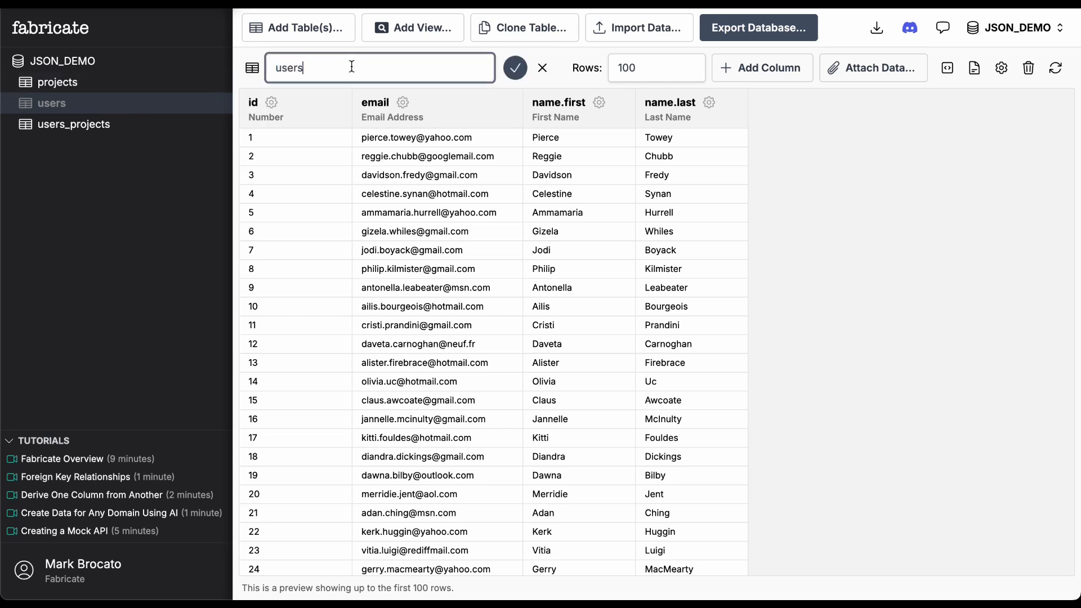
{"action": "type", "text": "_base"}
{"action": "left_click", "coordinate": [515, 70]}
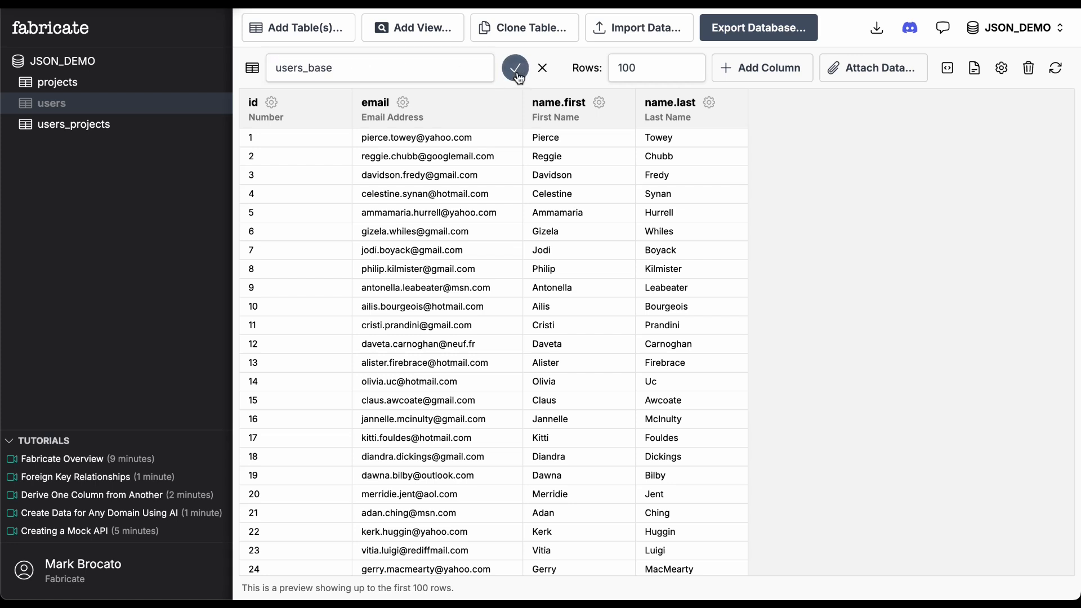
Create a new view named users.
{"action": "left_click", "coordinate": [423, 36]}
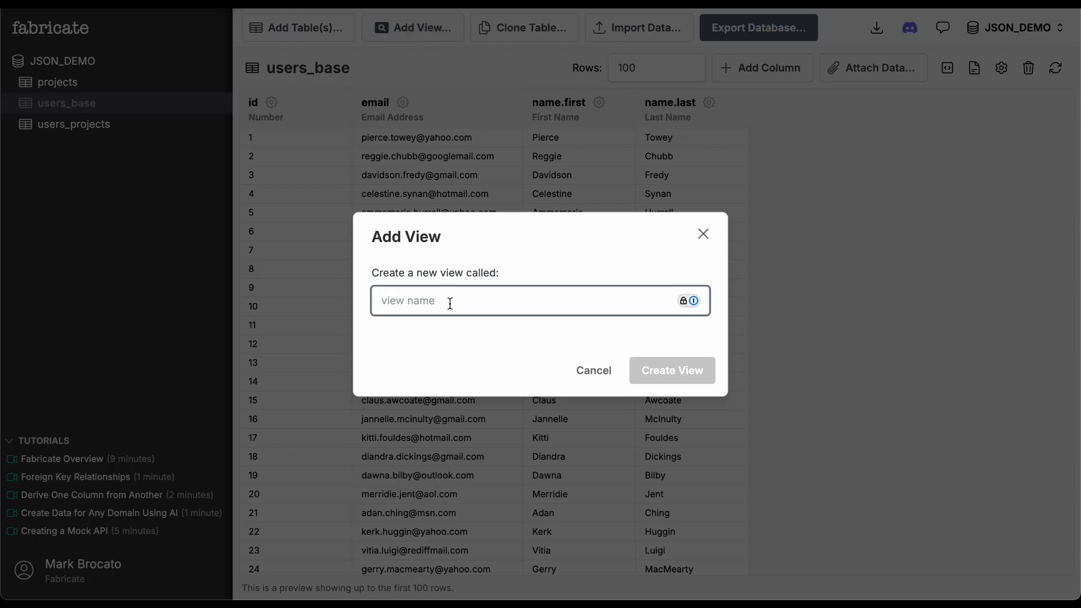
{"action": "type", "text": "users"}
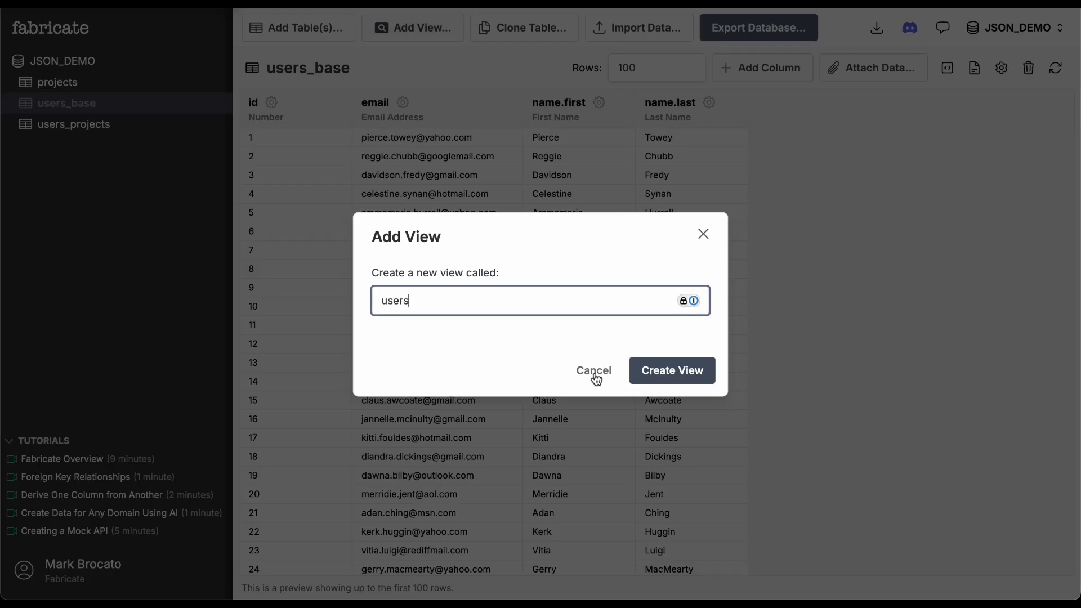
{"action": "left_click", "coordinate": [676, 372]}
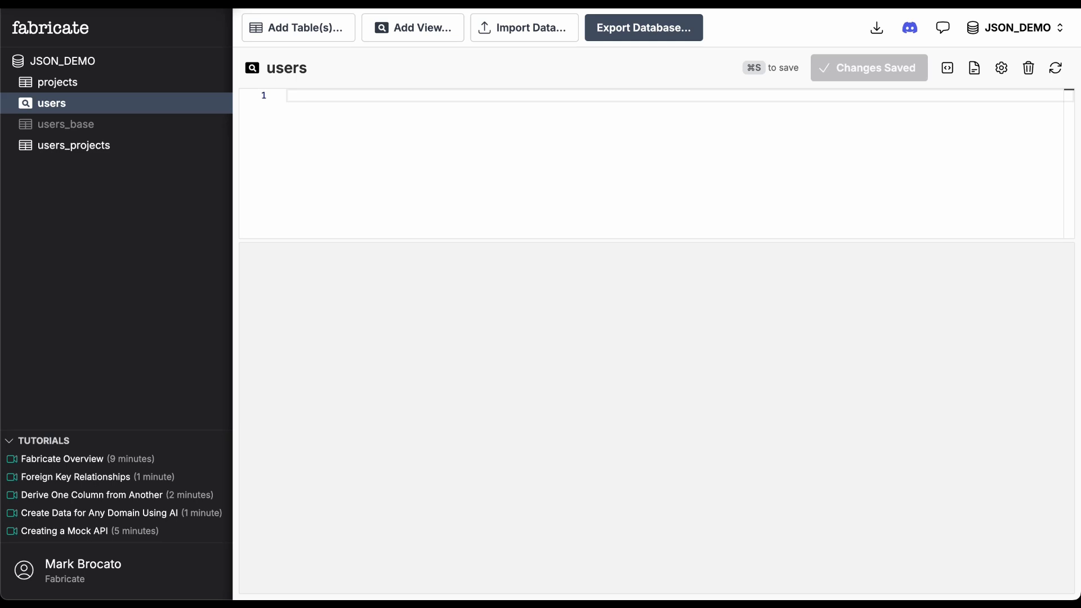
Write the view's query as "select * from users_base" on two lines and save it.
{"action": "type", "text": "select"}
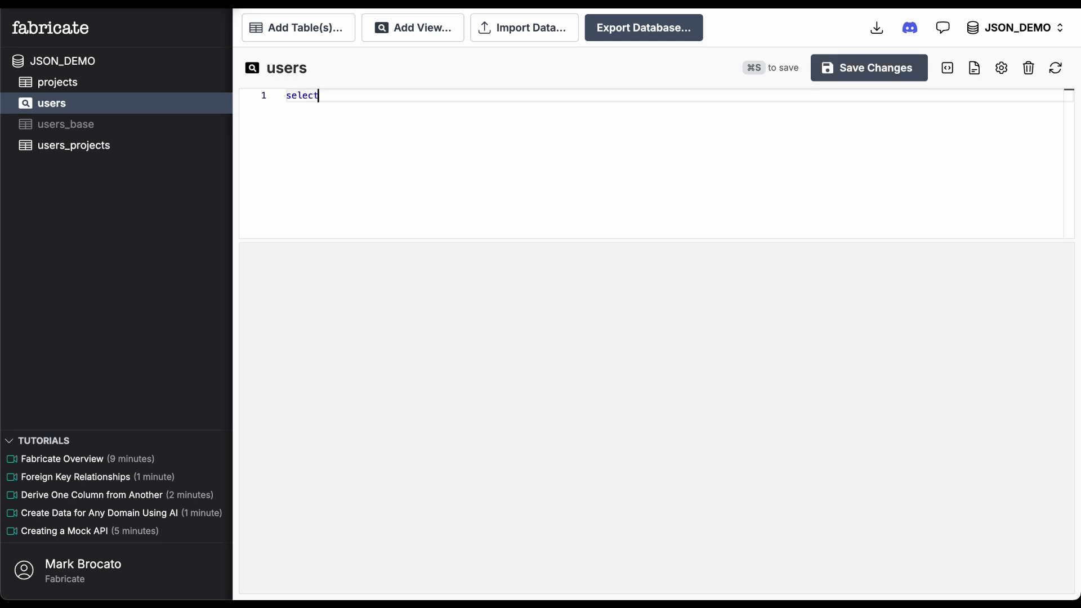
{"action": "type", "text": " *"}
{"action": "key", "text": "Return"}
{"action": "type", "text": "from"}
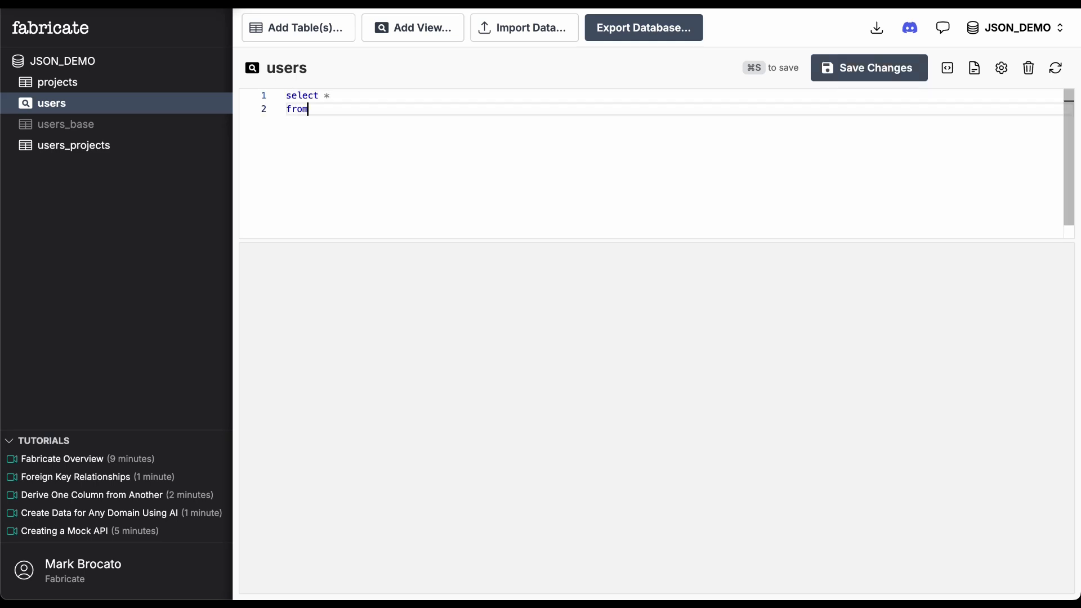
{"action": "type", "text": " users_"}
{"action": "type", "text": "base"}
{"action": "key", "text": "super+s"}
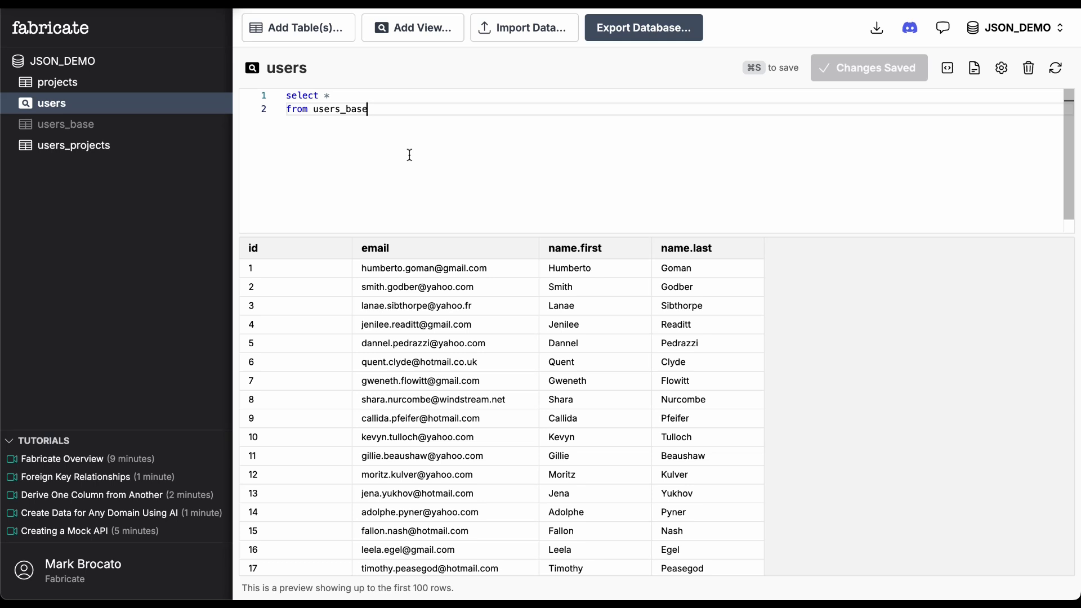
Qualify the query's selected columns as users_base.* and add a trailing comma for another column.
{"action": "left_click", "coordinate": [335, 96]}
{"action": "type", "text": ","}
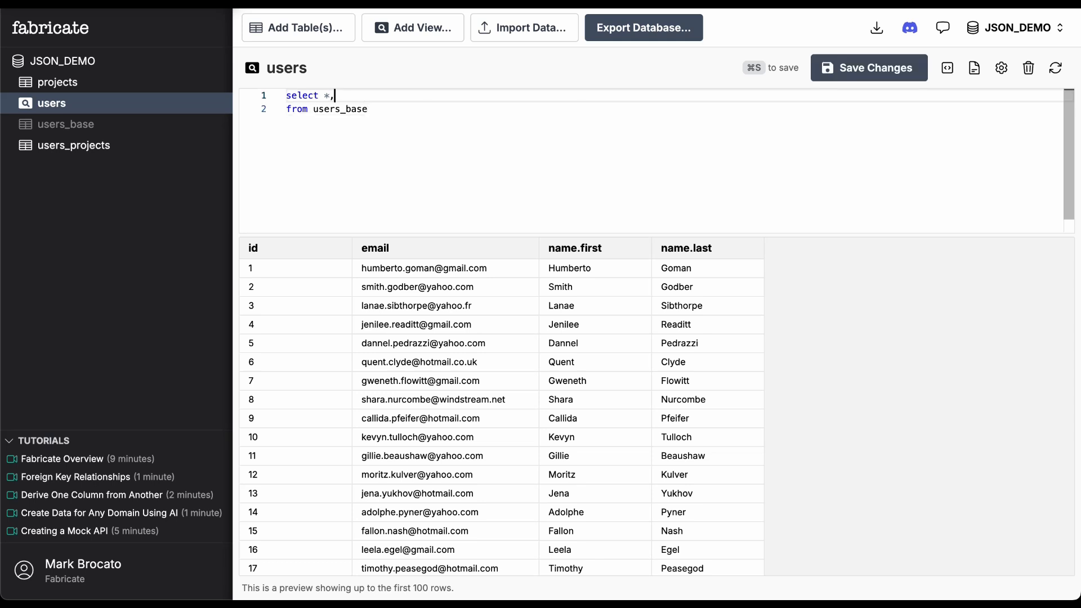
{"action": "double_click", "coordinate": [351, 108]}
{"action": "left_click", "coordinate": [324, 95]}
{"action": "type", "text": "users_base."}
Add the line "left join users_projects on users.id = users_projects.user_id" below the from clause.
{"action": "double_click", "coordinate": [352, 109]}
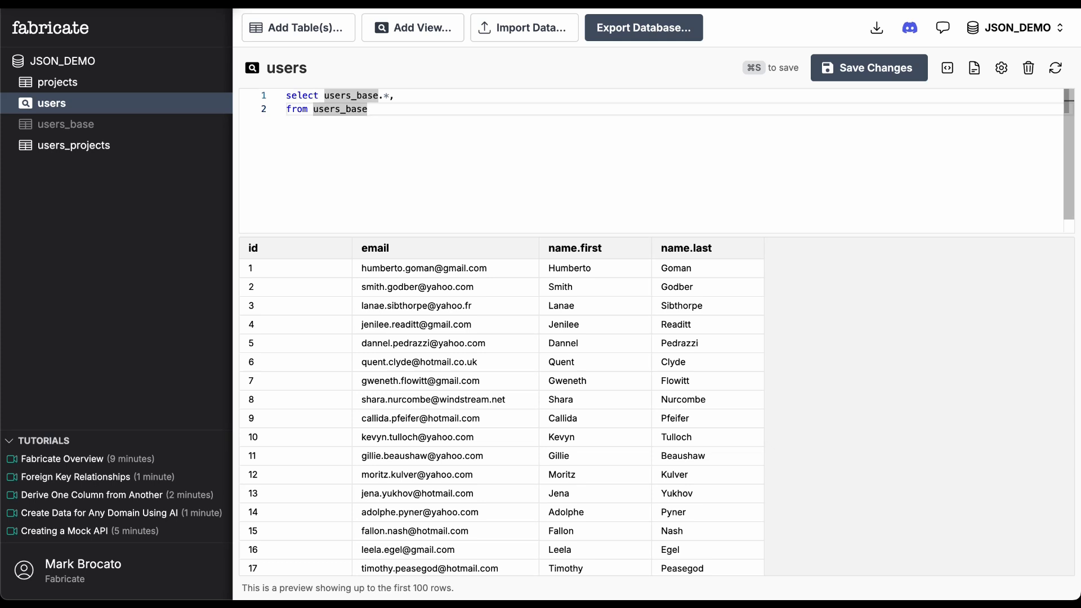
{"action": "key", "text": "Return"}
{"action": "type", "text": "left "}
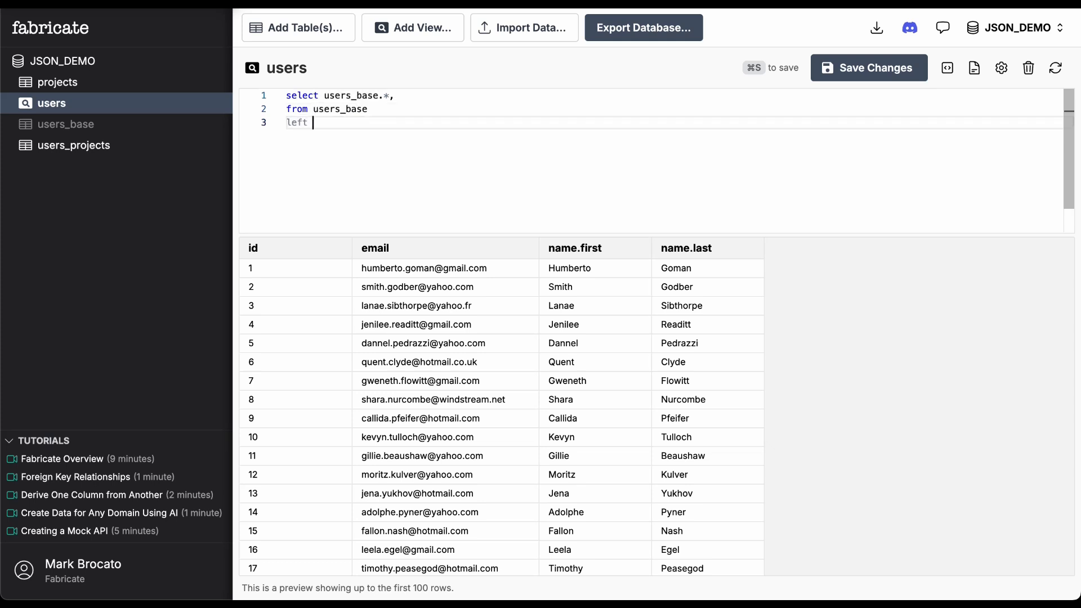
{"action": "type", "text": "join us"}
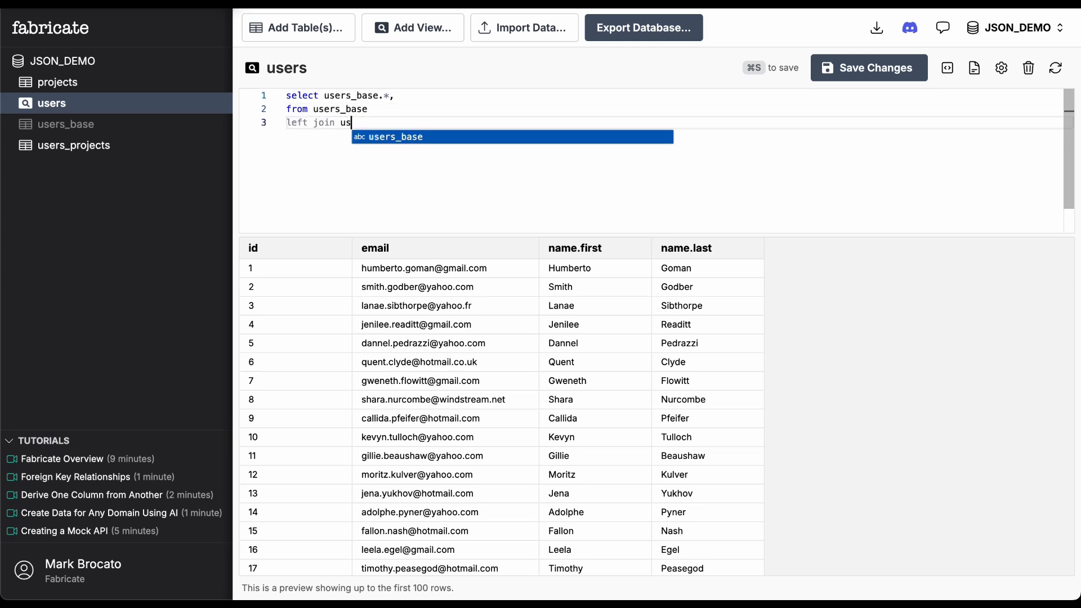
{"action": "type", "text": "ers"}
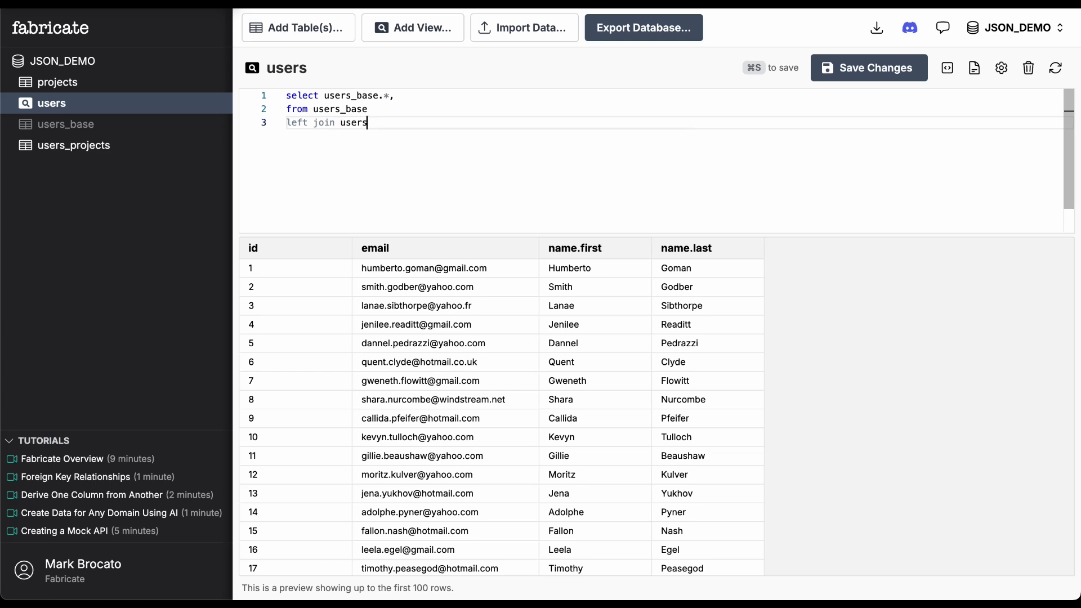
{"action": "type", "text": "_projects on users.id = users"}
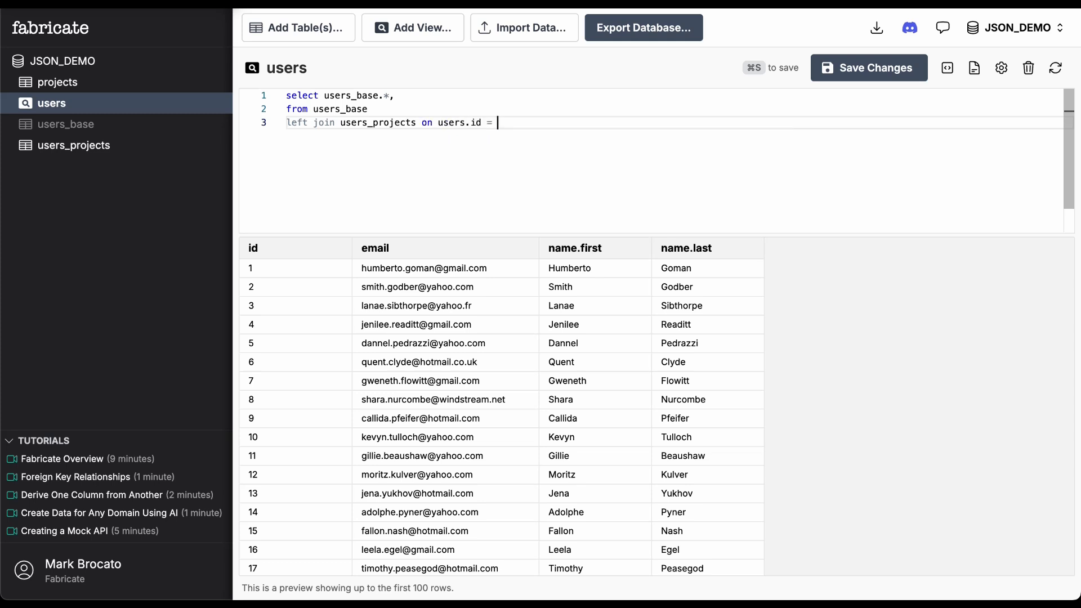
{"action": "key", "text": "Down"}
{"action": "key", "text": "Down"}
{"action": "key", "text": "Return"}
{"action": "type", "text": ".user_id"}
Add the line "left join projects on users_projects.project_id = projects.id" below the first join.
{"action": "key", "text": "Return"}
{"action": "type", "text": "l"}
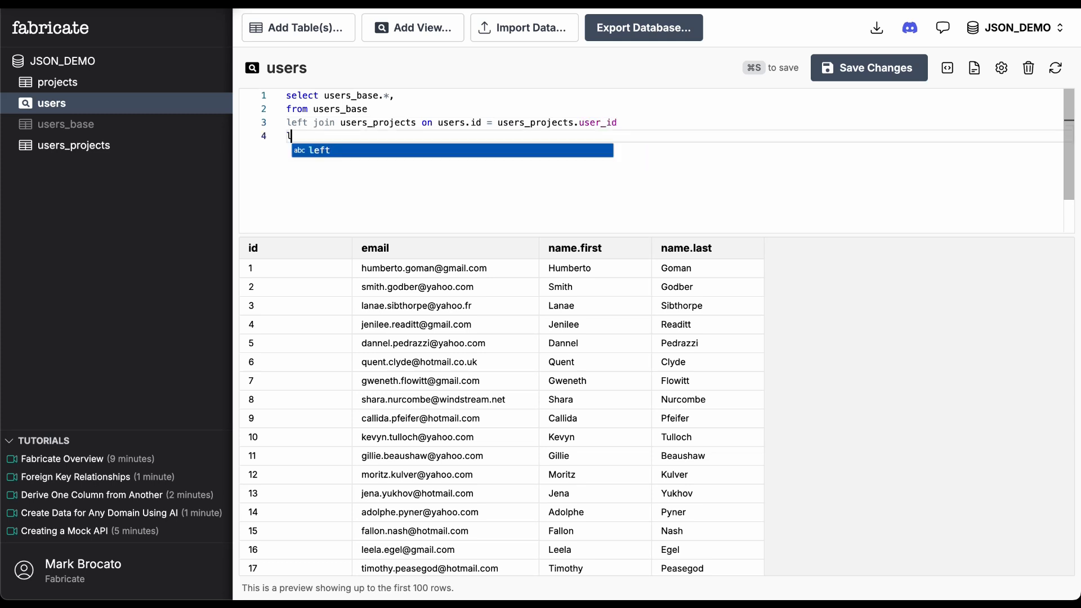
{"action": "type", "text": "eft join projects on us"}
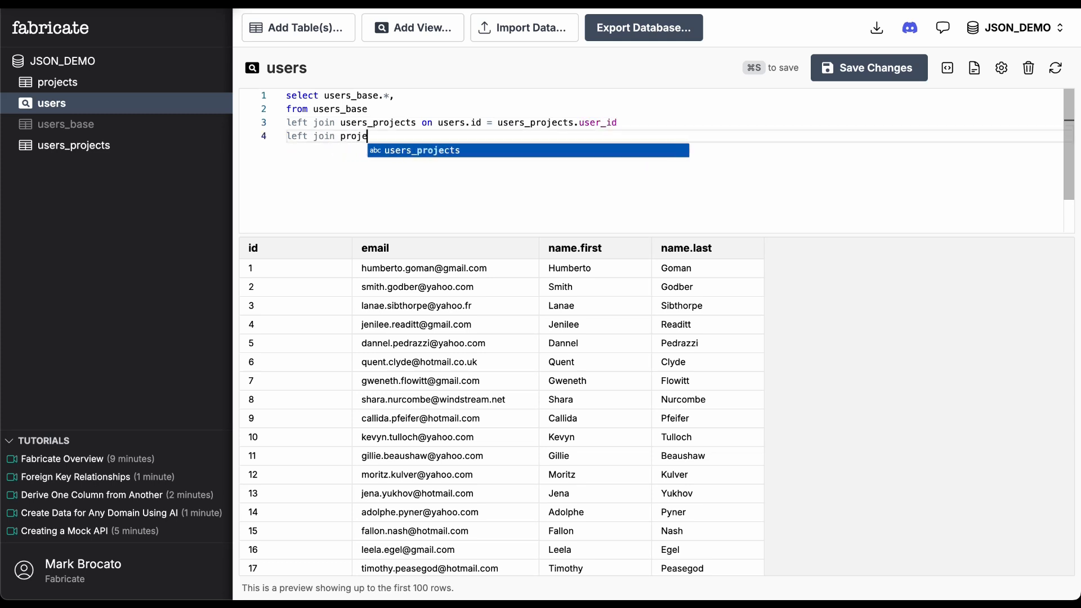
{"action": "key", "text": "Down"}
{"action": "key", "text": "Down"}
{"action": "key", "text": "Down"}
{"action": "key", "text": "Return"}
{"action": "type", "text": ".pro"}
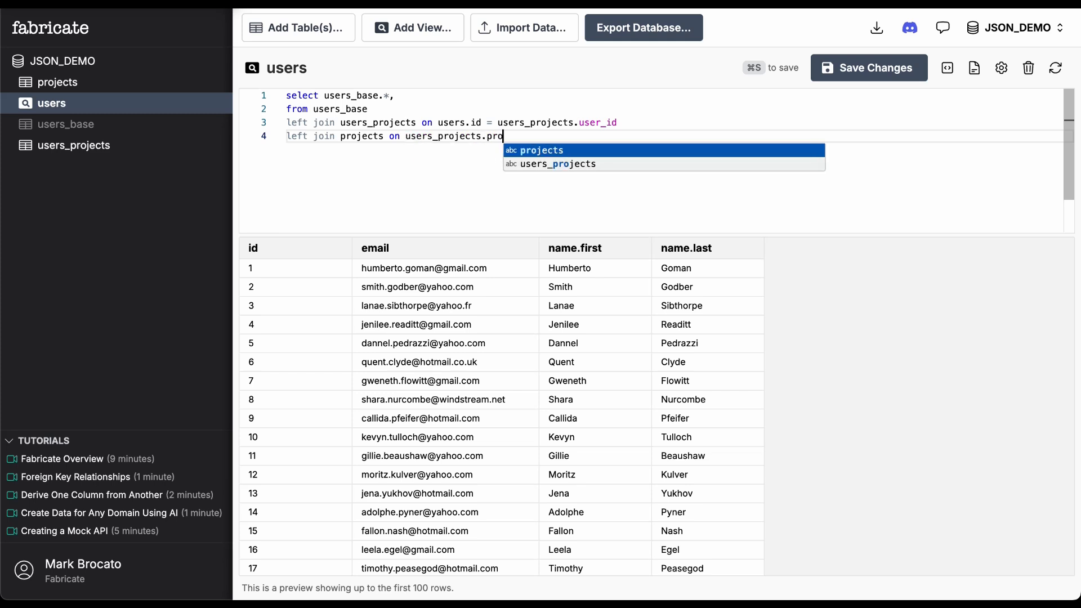
{"action": "type", "text": "ject_i"}
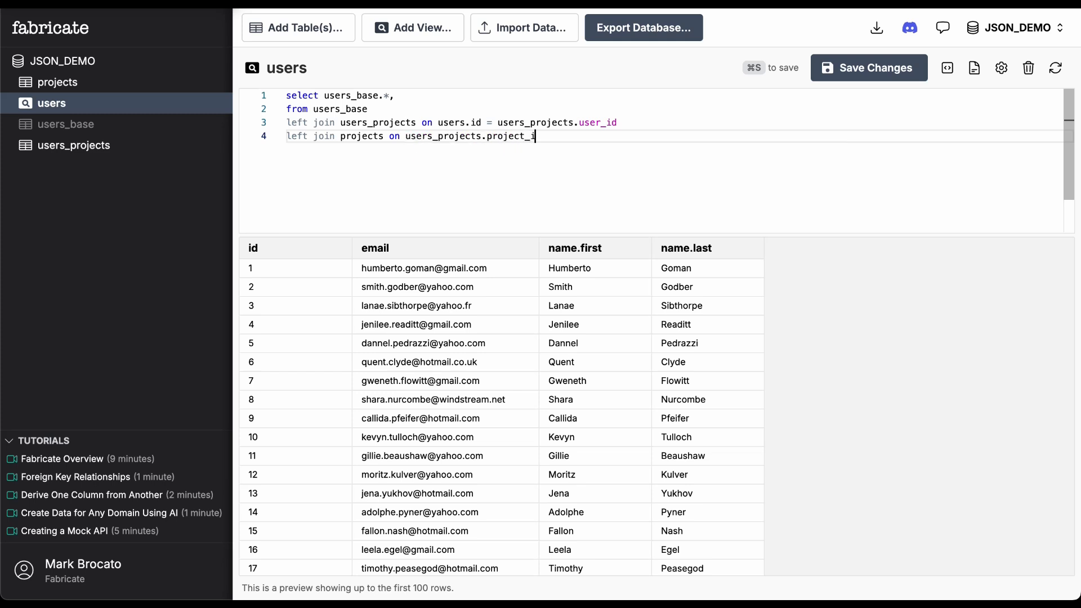
{"action": "type", "text": "d = projects.id"}
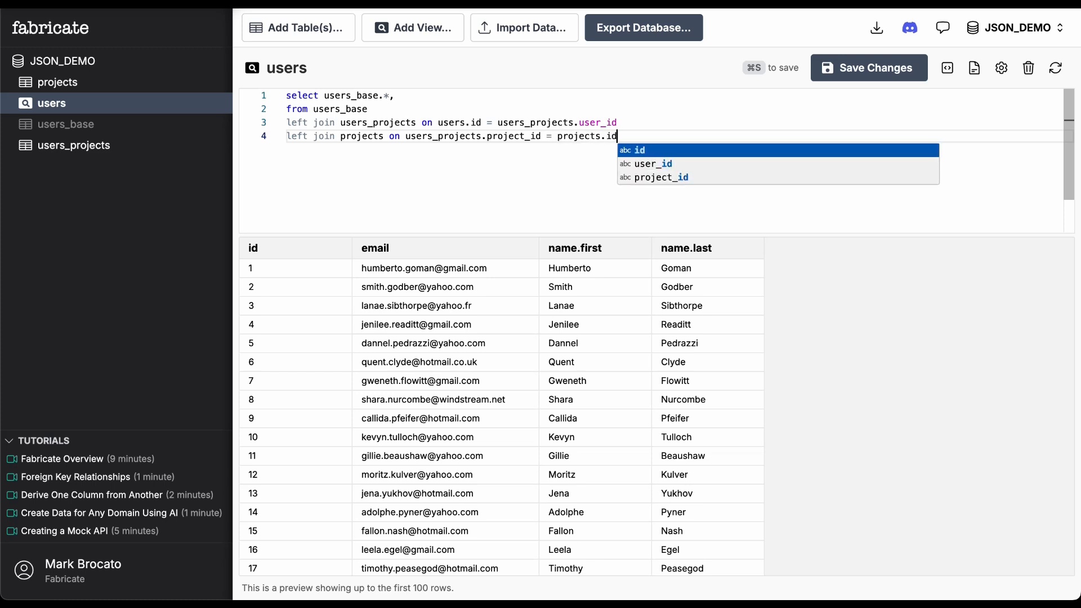
{"action": "key", "text": "Return"}
Add the line "group by users_base.id" at the end of the query.
{"action": "key", "text": "Return"}
{"action": "type", "text": "group"}
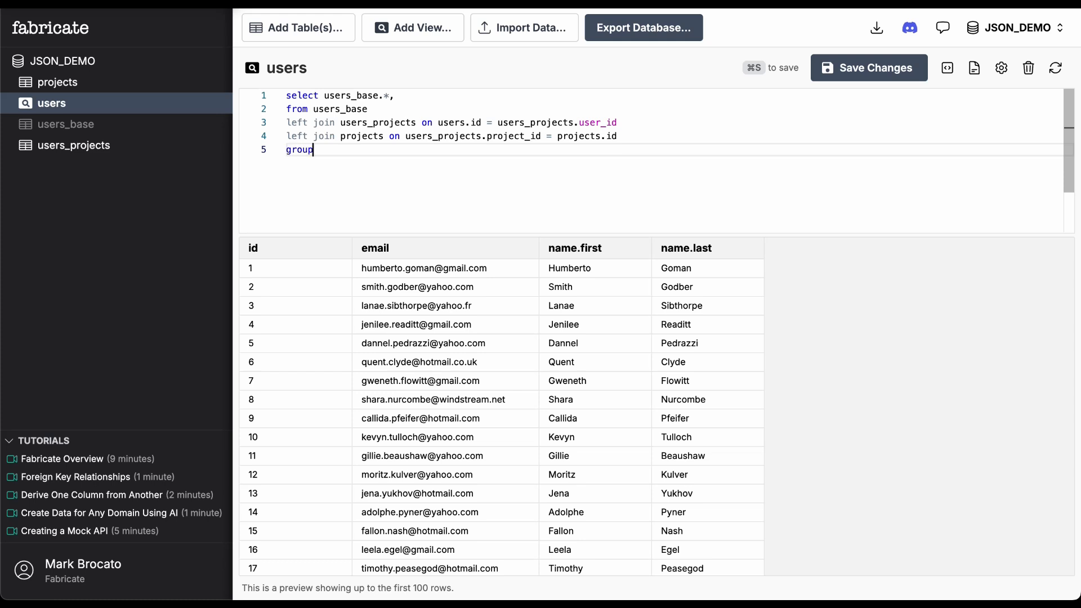
{"action": "type", "text": " by users"}
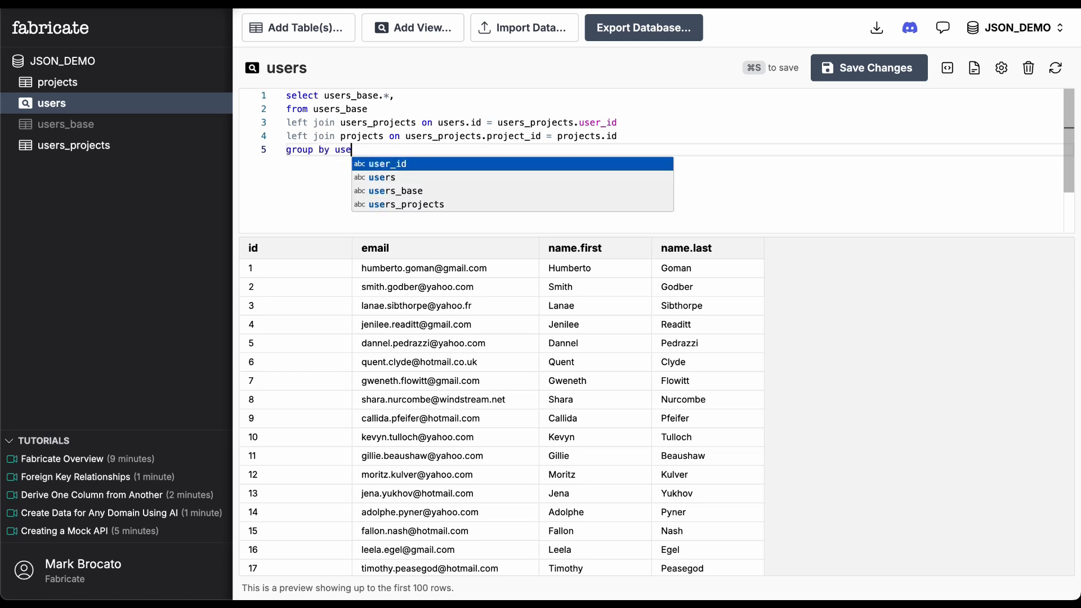
{"action": "key", "text": "Down"}
{"action": "key", "text": "Return"}
{"action": "type", "text": ".id"}
Add an empty json_group_array() call after users_base.* in the select list.
{"action": "key", "text": "super+Left"}
{"action": "key", "text": "Up"}
{"action": "key", "text": "Up"}
{"action": "key", "text": "Up"}
{"action": "key", "text": "Up"}
{"action": "key", "text": "super+Right"}
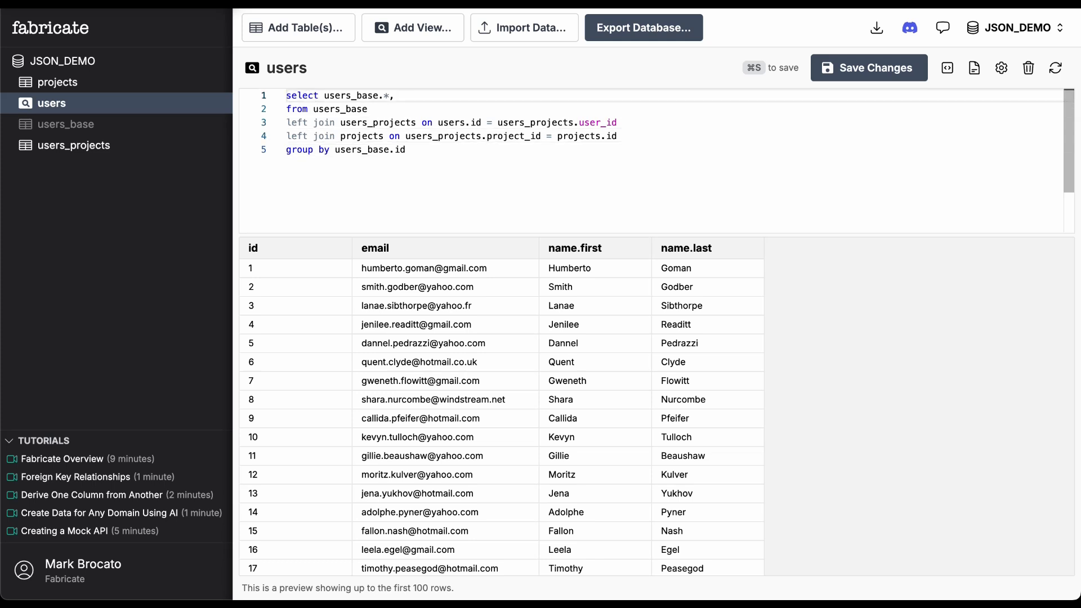
{"action": "type", "text": "json_group_array("}
{"action": "key", "text": "Left"}
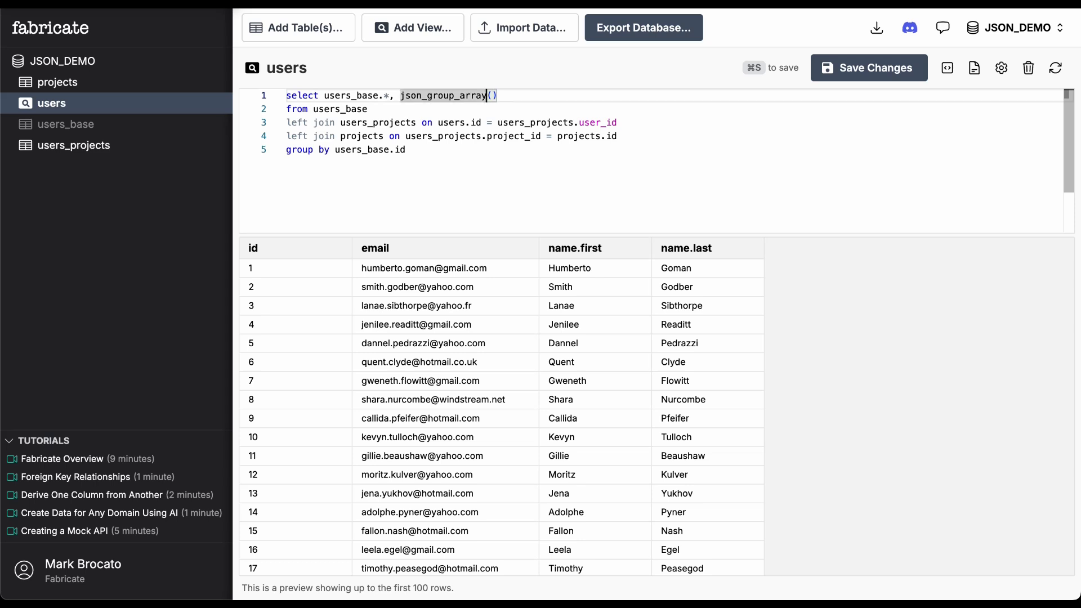
Put users_base.* and json_group_array on their own indented lines, and open a blank line between the function's parentheses.
{"action": "key", "text": "Left"}
{"action": "key", "text": "Left"}
{"action": "key", "text": "Left"}
{"action": "key", "text": "Left"}
{"action": "key", "text": "Return"}
{"action": "key", "text": "Left"}
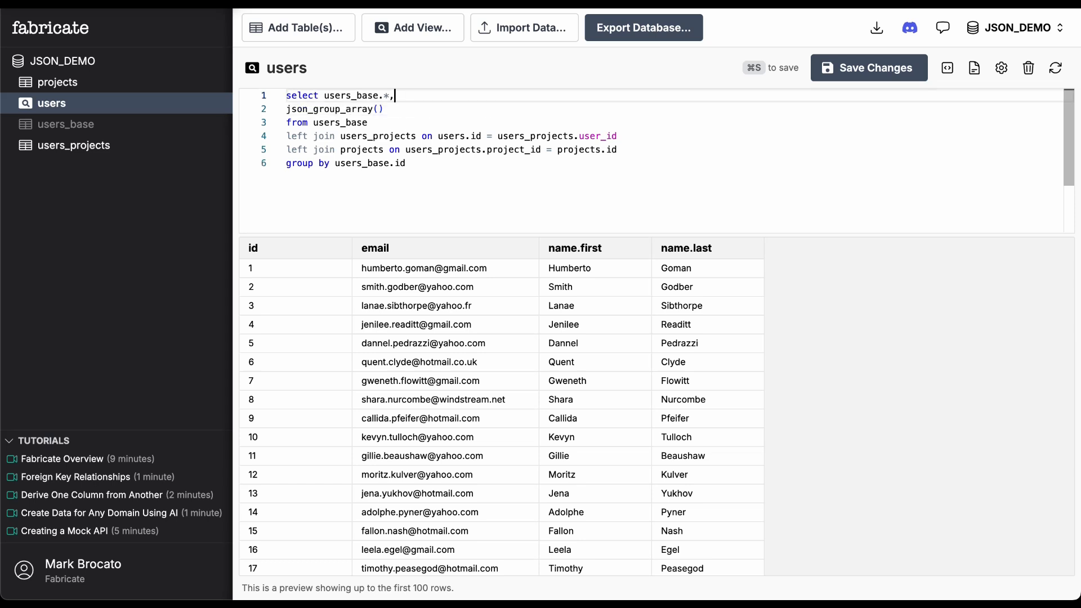
{"action": "key", "text": "Left"}
{"action": "key", "text": "Return"}
{"action": "key", "text": "Tab"}
{"action": "key", "text": "Down"}
{"action": "key", "text": "Home"}
{"action": "key", "text": "Tab"}
{"action": "key", "text": "End"}
{"action": "key", "text": "Return"}
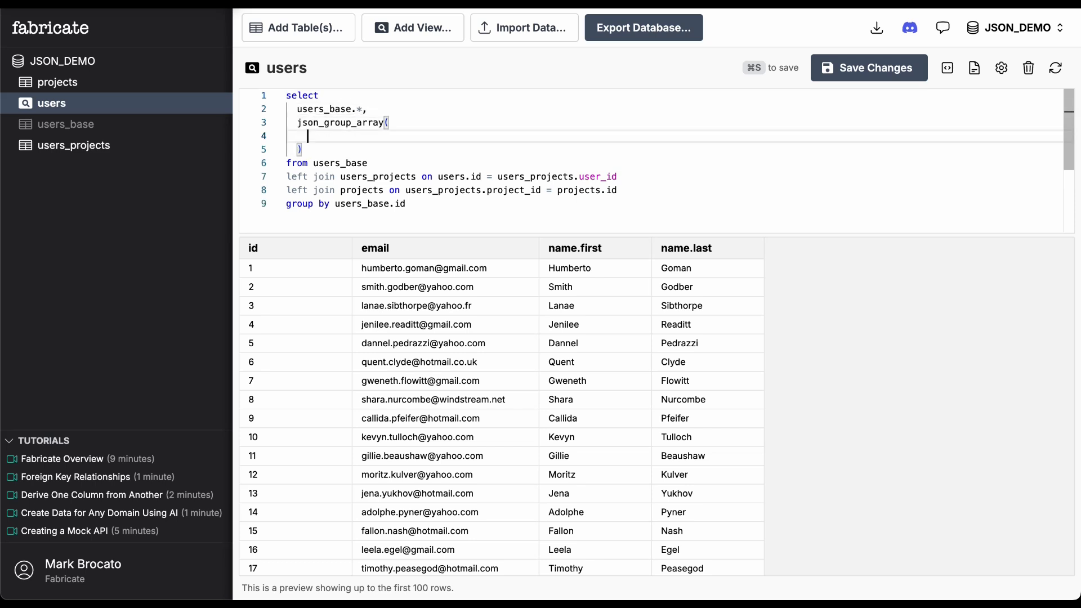
Nest a json_object() call inside json_group_array with a blank line between its parentheses.
{"action": "type", "text": "json_"}
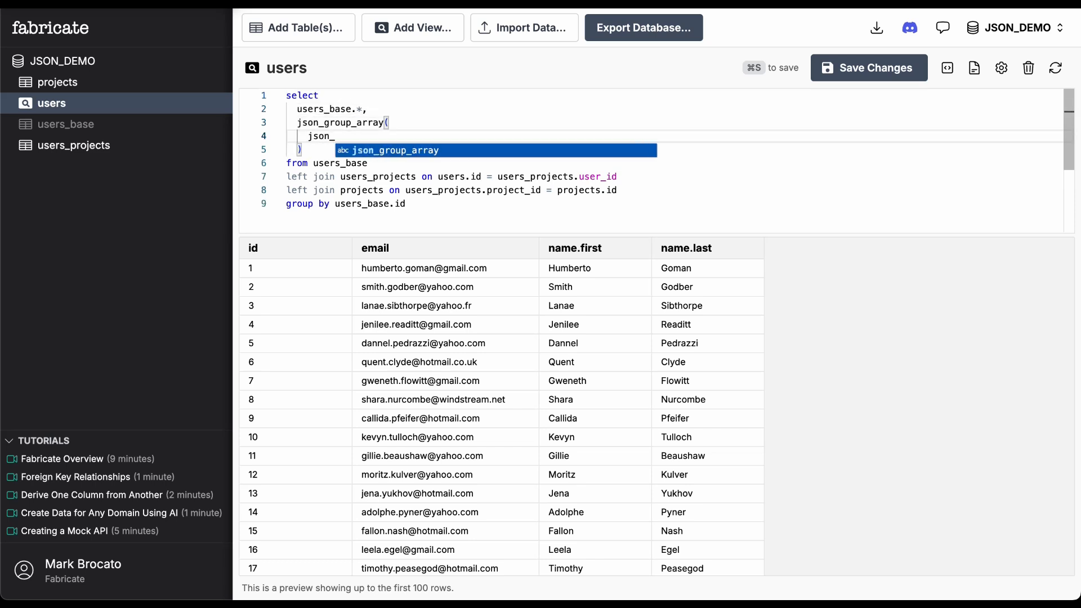
{"action": "type", "text": "objecyt("}
{"action": "key", "text": "Return"}
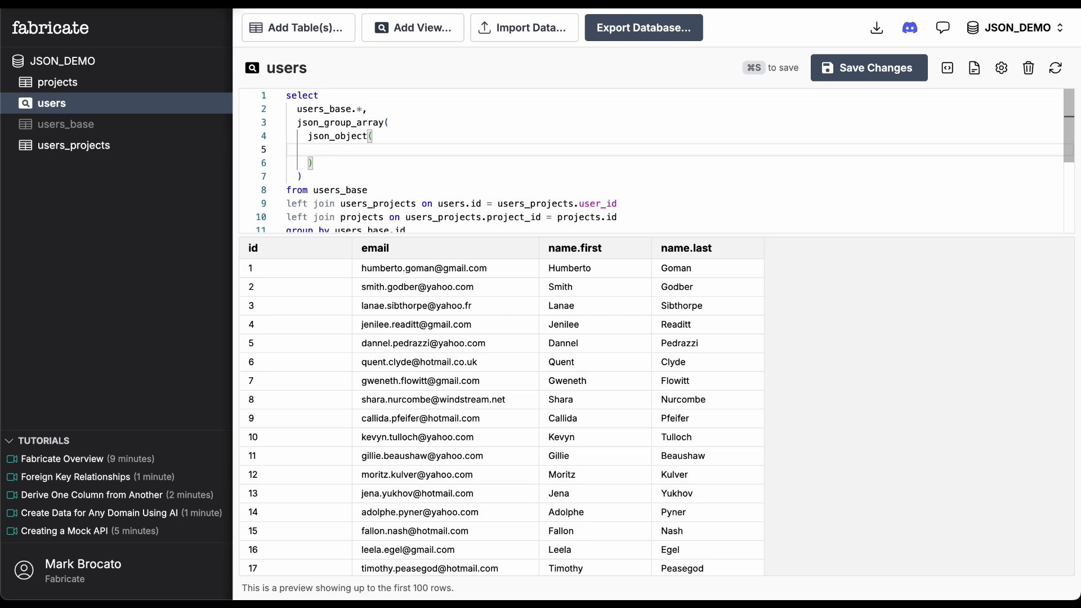
Fill json_object with the pairs 'id', projects.id and 'name', projects.name on separate lines.
{"action": "left_click", "coordinate": [370, 214]}
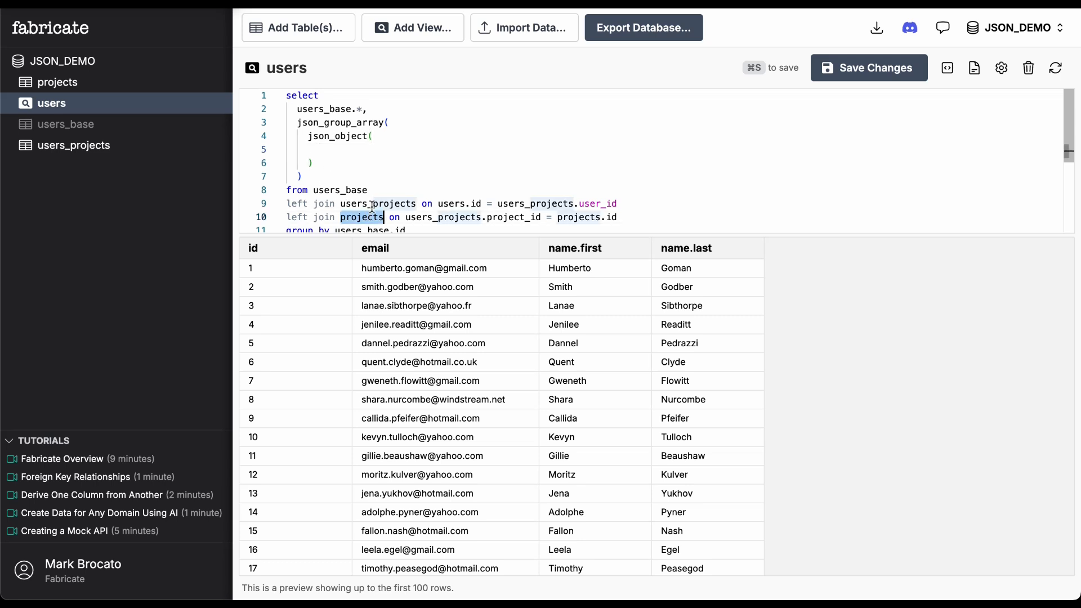
{"action": "left_click", "coordinate": [340, 150]}
{"action": "type", "text": "'"}
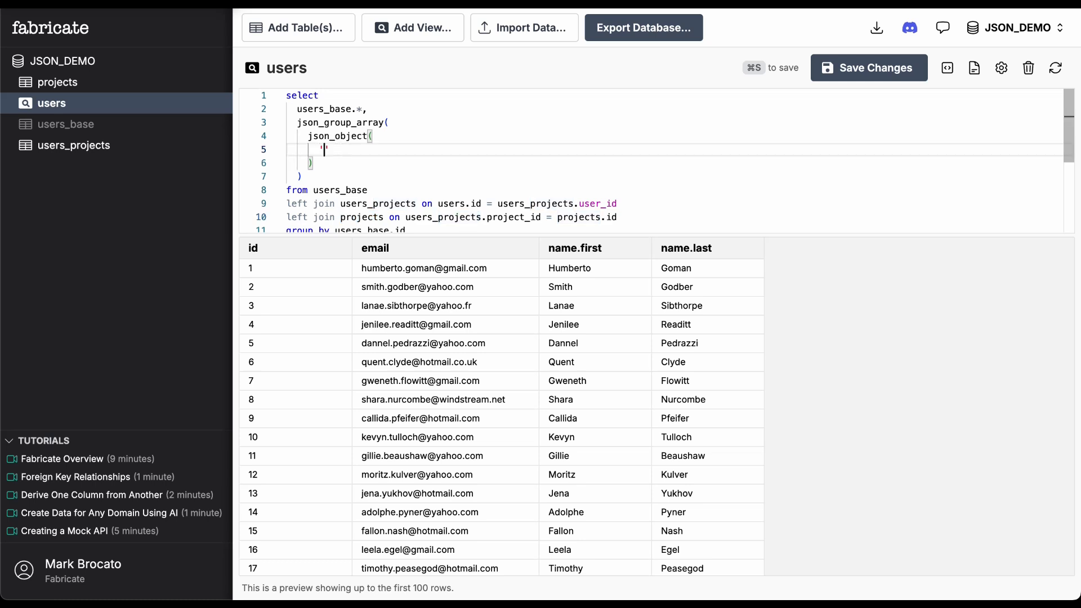
{"action": "type", "text": "id', projects.id,"}
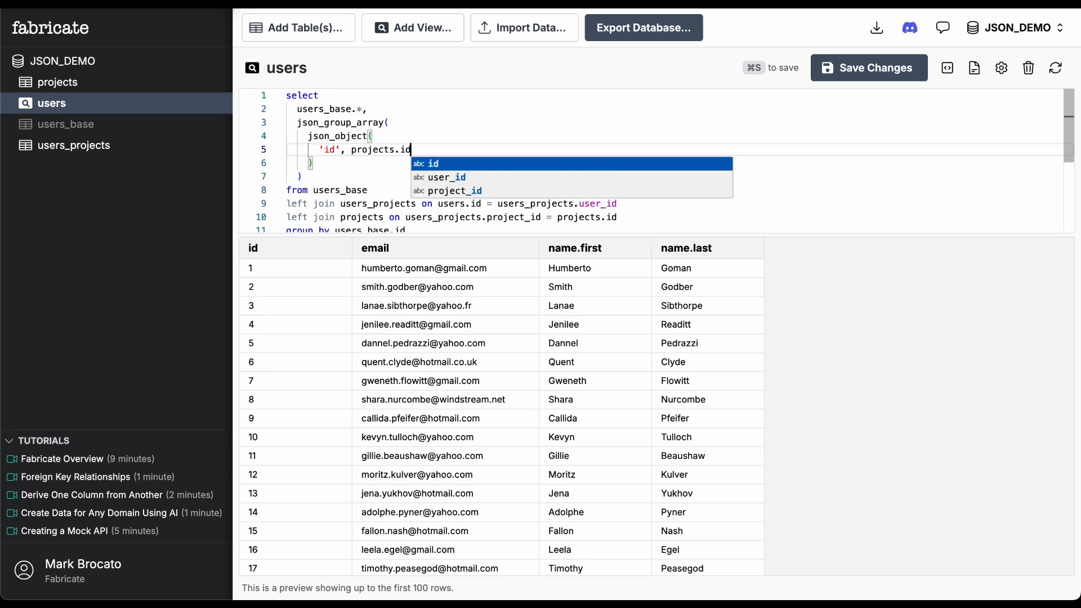
{"action": "key", "text": "Return"}
{"action": "type", "text": "'name'"}
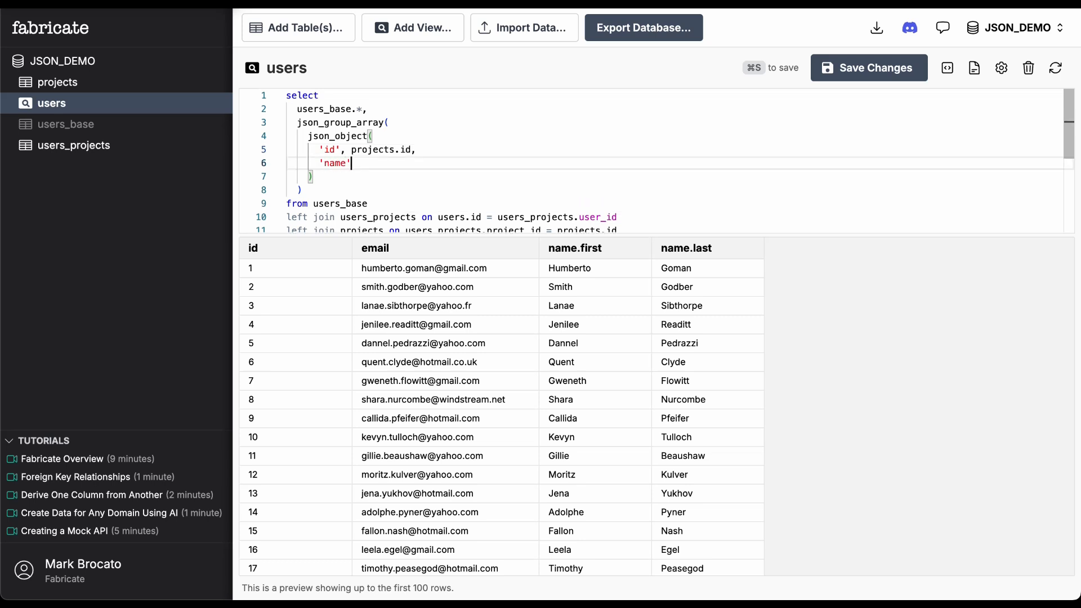
{"action": "type", "text": ", projects.name"}
{"action": "left_click", "coordinate": [391, 138]}
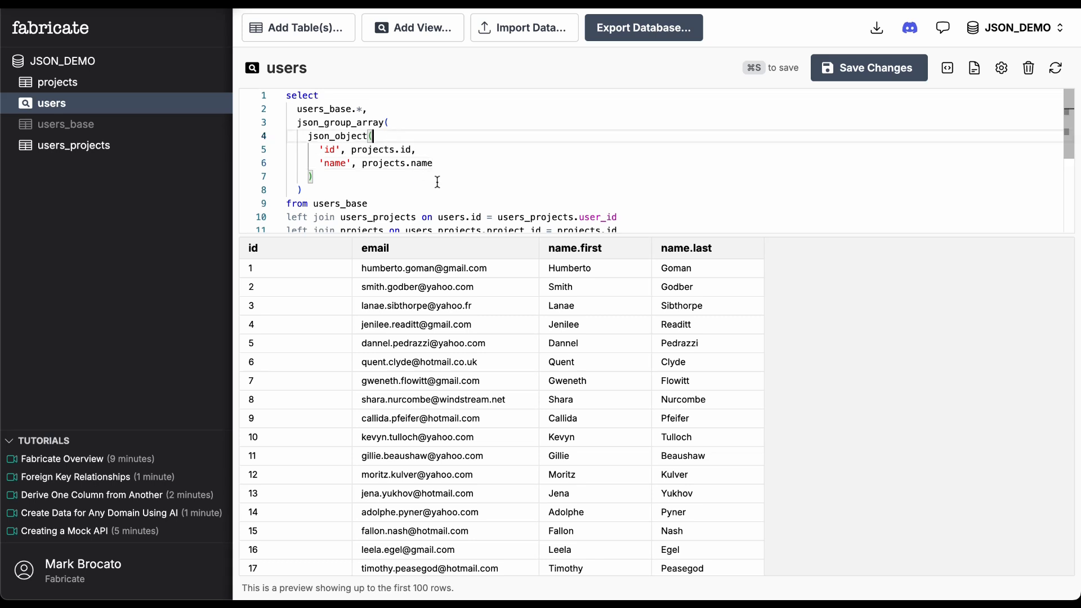
Alias the json_group_array column as projects.
{"action": "scroll", "coordinate": [437, 182], "scroll_direction": "down", "scroll_amount": 1}
{"action": "scroll", "coordinate": [437, 182], "scroll_direction": "up", "scroll_amount": 1}
{"action": "left_click", "coordinate": [320, 193]}
{"action": "type", "text": "a"}
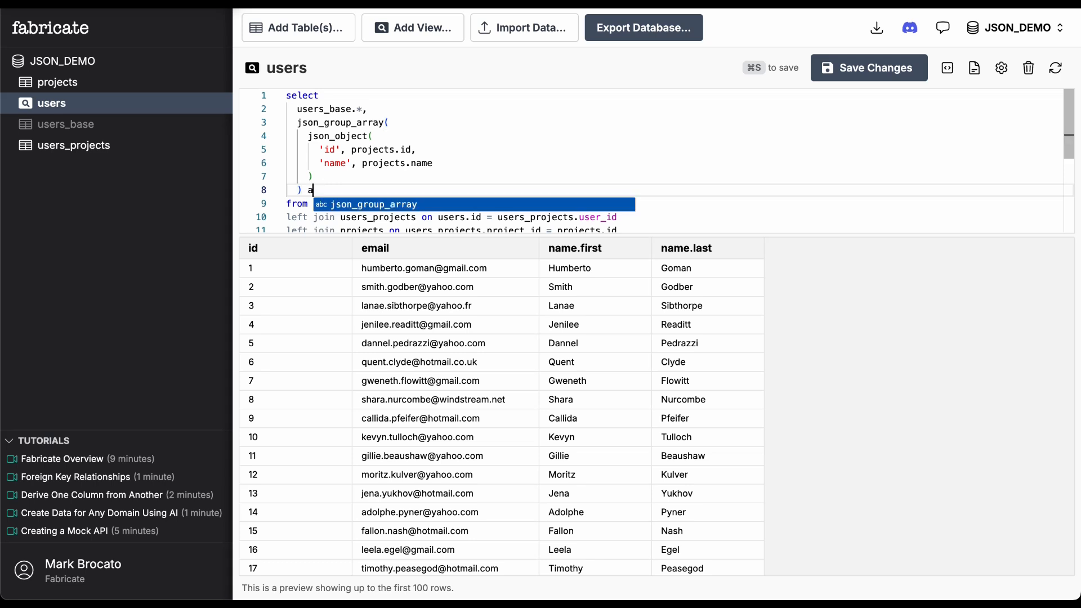
{"action": "type", "text": "s projects"}
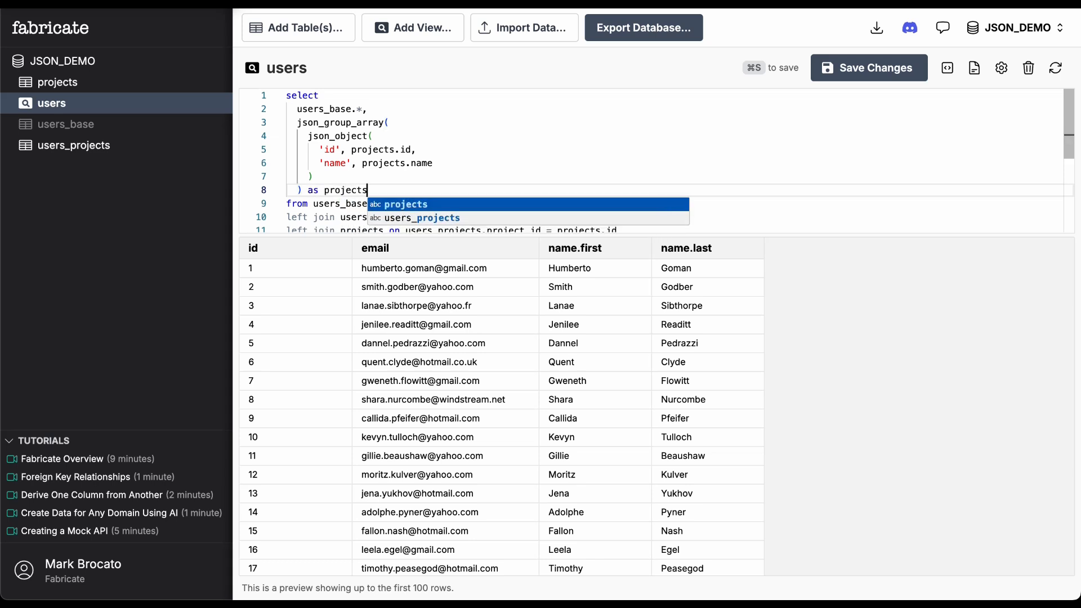
Correct the first join condition to use users_base.id and save the view.
{"action": "scroll", "coordinate": [505, 151], "scroll_direction": "down", "scroll_amount": 1}
{"action": "left_click", "coordinate": [493, 176]}
{"action": "left_click", "coordinate": [490, 198]}
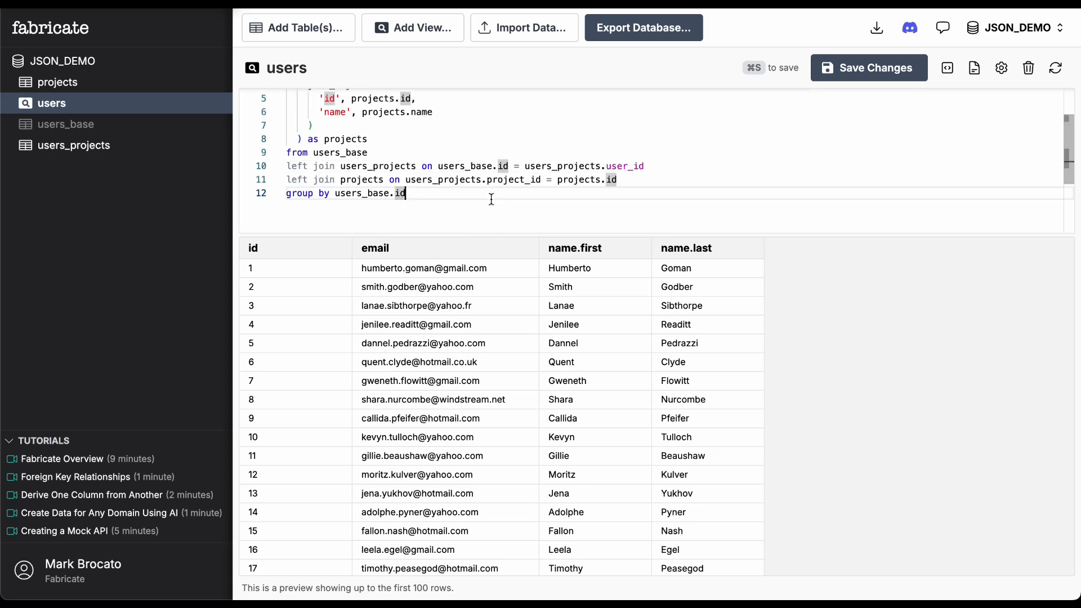
{"action": "key", "text": "super+s"}
{"action": "scroll", "coordinate": [491, 199], "scroll_direction": "up", "scroll_amount": 2}
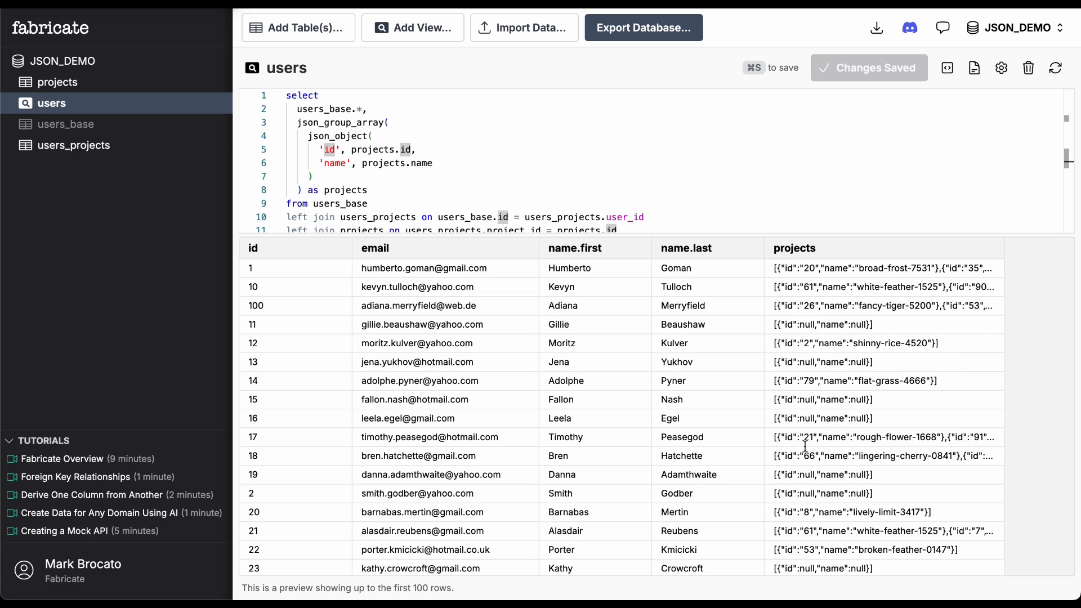
Insert the line "case when projects.id is null" above json_group_array.
{"action": "left_click", "coordinate": [478, 110]}
{"action": "key", "text": "Return"}
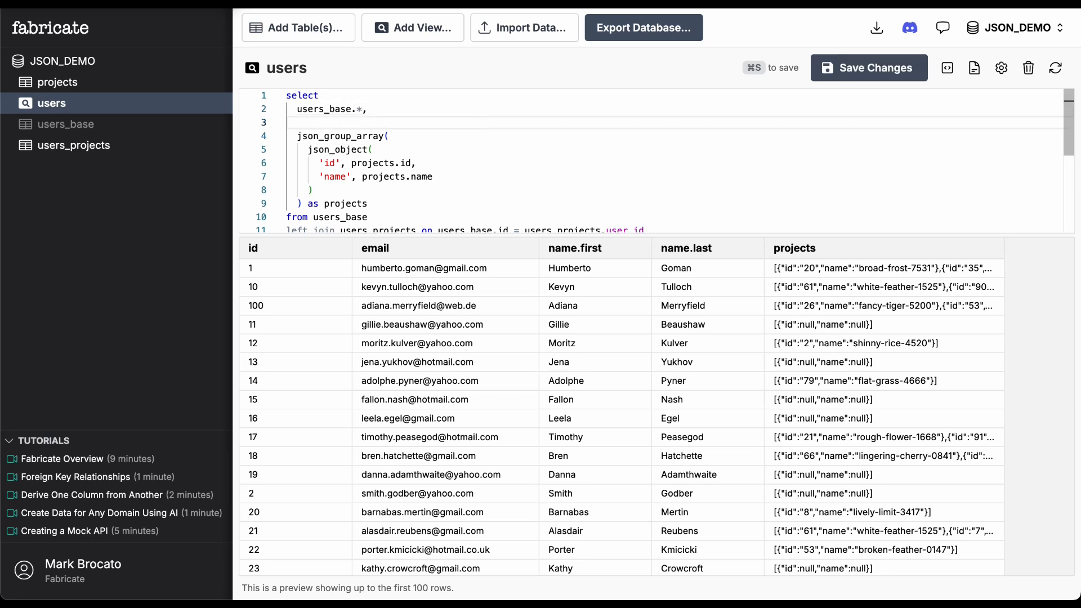
{"action": "type", "text": "case when"}
{"action": "left_click", "coordinate": [350, 162]}
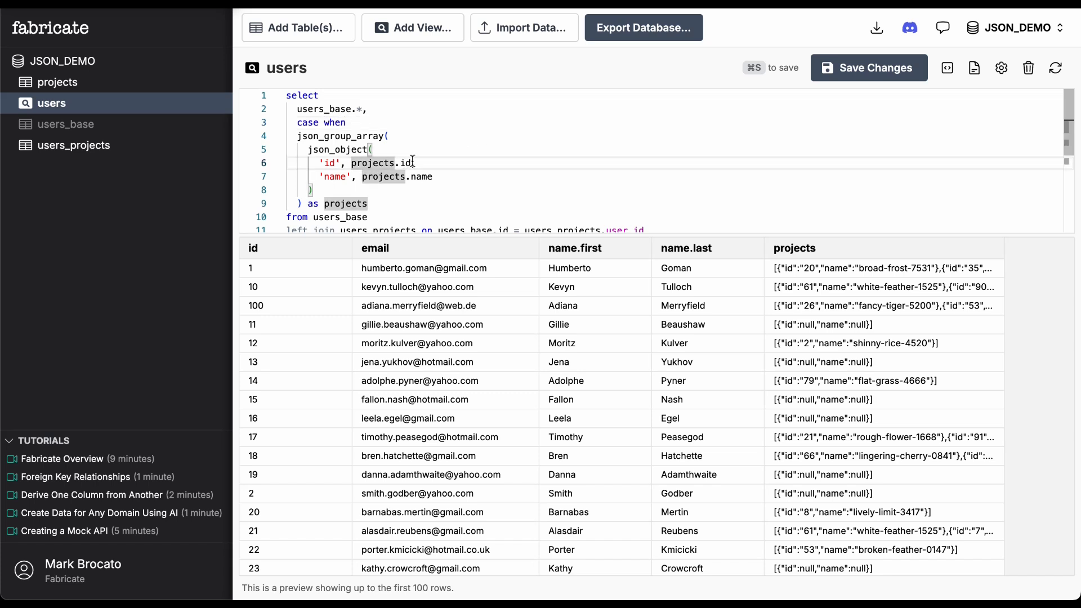
{"action": "left_click", "coordinate": [412, 163], "text": "shift"}
{"action": "left_click", "coordinate": [361, 122]}
{"action": "type", "text": "projects.id"}
{"action": "type", "text": "us"}
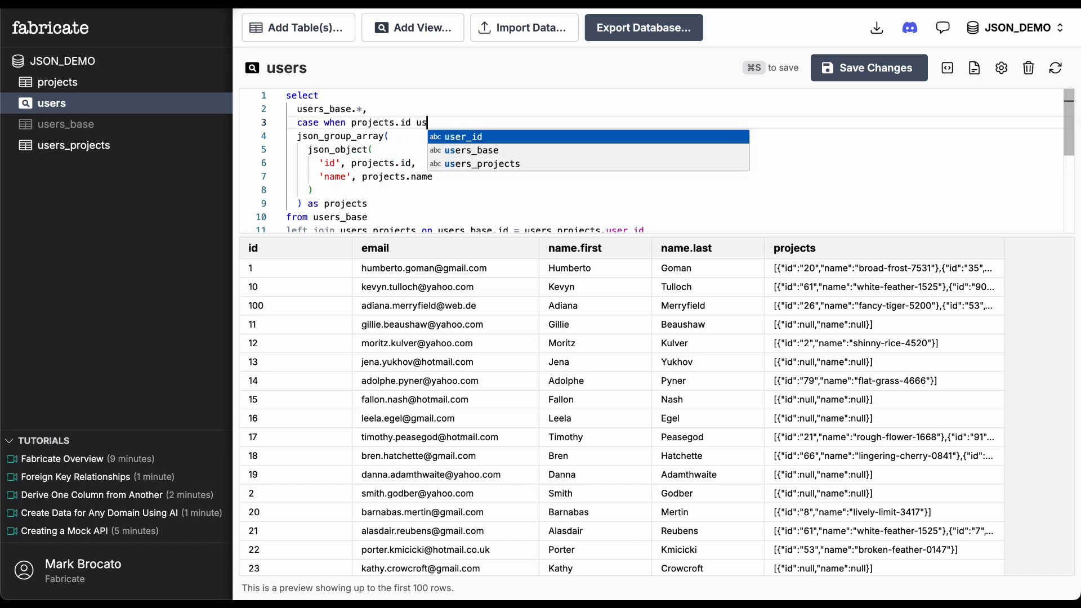
{"action": "key", "text": "Escape"}
{"action": "key", "text": "BackSpace"}
{"action": "key", "text": "BackSpace"}
{"action": "type", "text": "is null"}
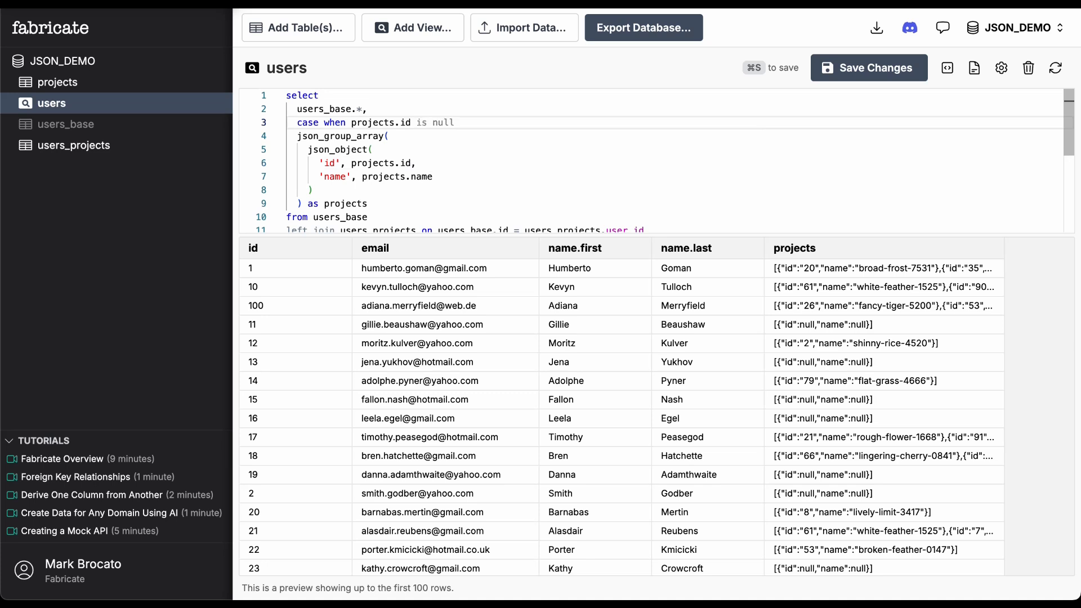
Move the when clause to an indented line under case and complete it with "then null".
{"action": "key", "text": "Return"}
{"action": "key", "text": "Tab"}
{"action": "key", "text": "End"}
{"action": "type", "text": "then null"}
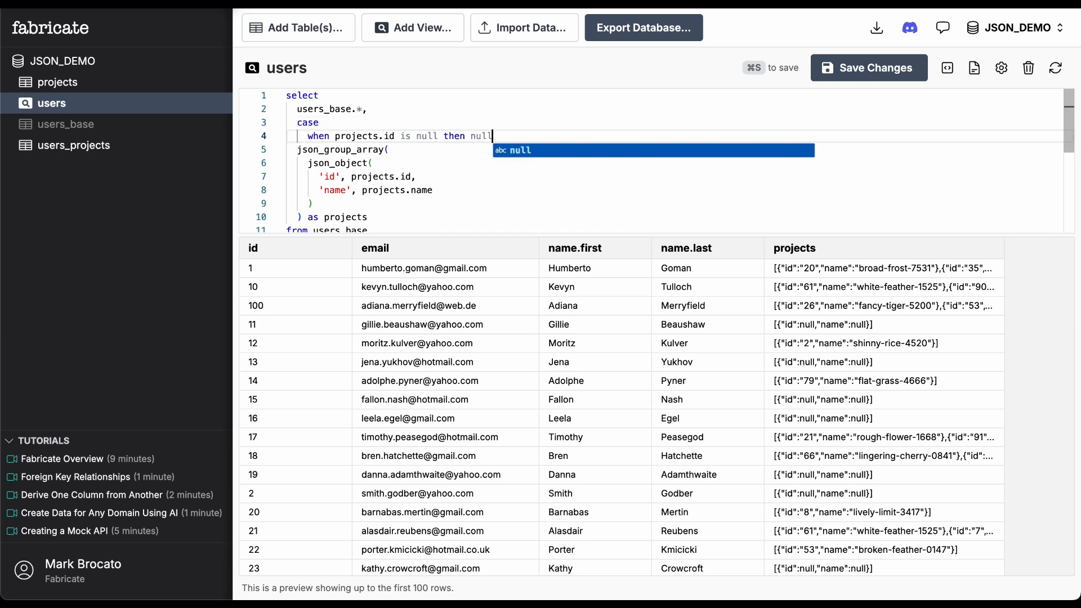
Add an else branch that leads into json_group_array on the same line, and indent the json_object block beneath it.
{"action": "key", "text": "Return"}
{"action": "type", "text": "else"}
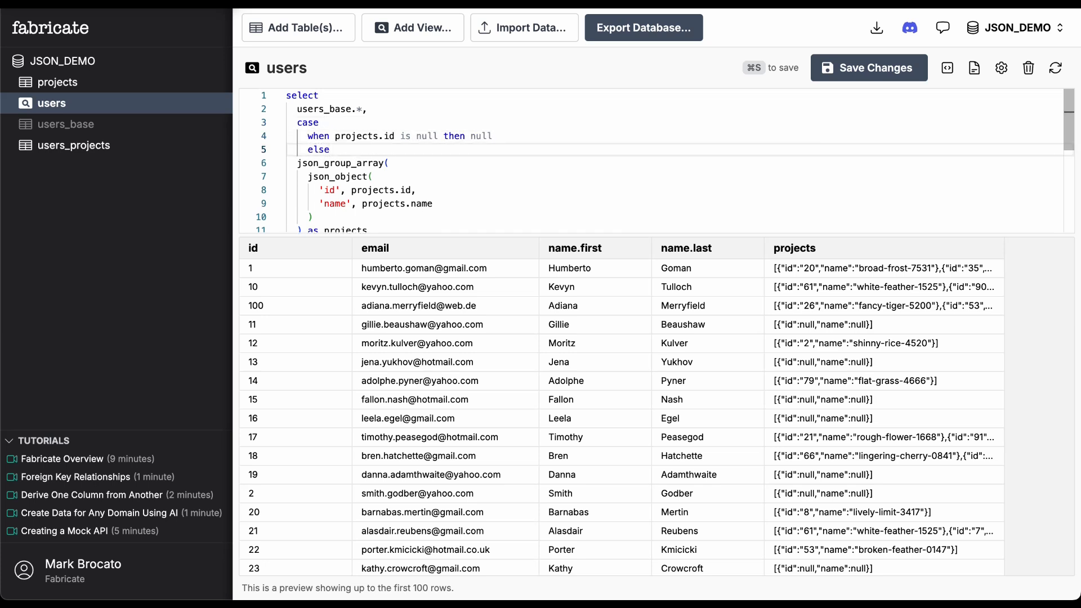
{"action": "key", "text": "shift+Down"}
{"action": "key", "text": "shift+super+Left"}
{"action": "key", "text": "Down"}
{"action": "key", "text": "Down"}
{"action": "key", "text": "Up"}
{"action": "key", "text": "super+Left"}
{"action": "key", "text": "super+Left"}
{"action": "key", "text": "shift+Down"}
{"action": "key", "text": "shift+Down"}
{"action": "key", "text": "shift+Down"}
{"action": "key", "text": "shift+Down"}
{"action": "key", "text": "Tab"}
{"action": "key", "text": "Up"}
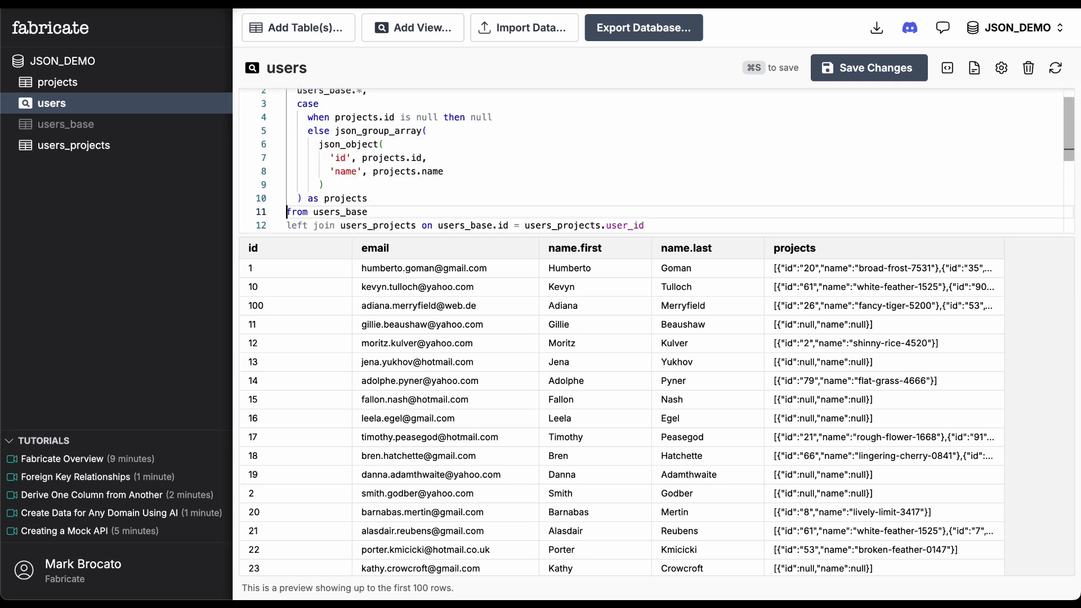
Add an "end" line below the json_object block and a closing parenthesis for json_group_array above it.
{"action": "key", "text": "Return"}
{"action": "type", "text": "end"}
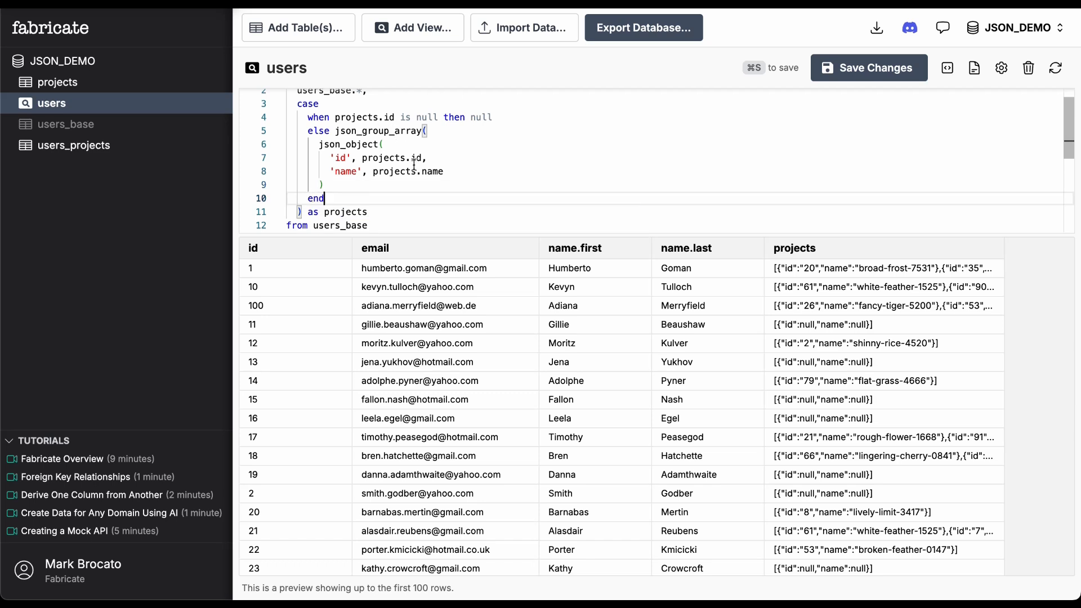
{"action": "key", "text": "Down"}
{"action": "key", "text": "Up"}
{"action": "key", "text": "Up"}
{"action": "key", "text": "Return"}
{"action": "type", "text": "_"}
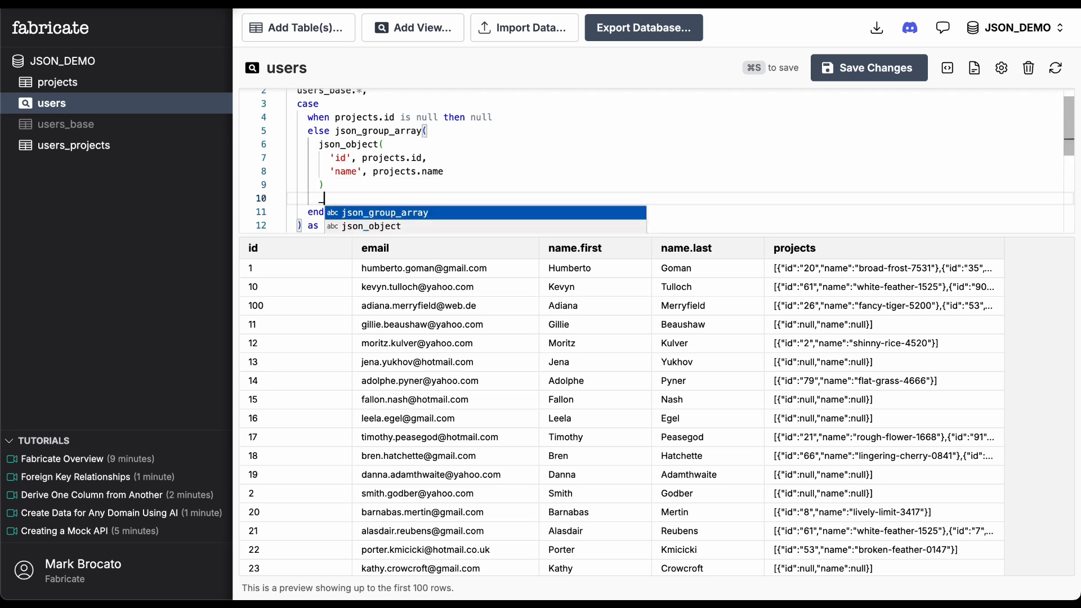
{"action": "key", "text": "BackSpace"}
{"action": "type", "text": ")"}
Move "end" down in place of the leftover closing parenthesis before the projects alias, and remove the spare line.
{"action": "key", "text": "Left"}
{"action": "key", "text": "Left"}
{"action": "key", "text": "Down"}
{"action": "key", "text": "Up"}
{"action": "key", "text": "Right"}
{"action": "key", "text": "Right"}
{"action": "key", "text": "shift+Down"}
{"action": "key", "text": "shift+Left"}
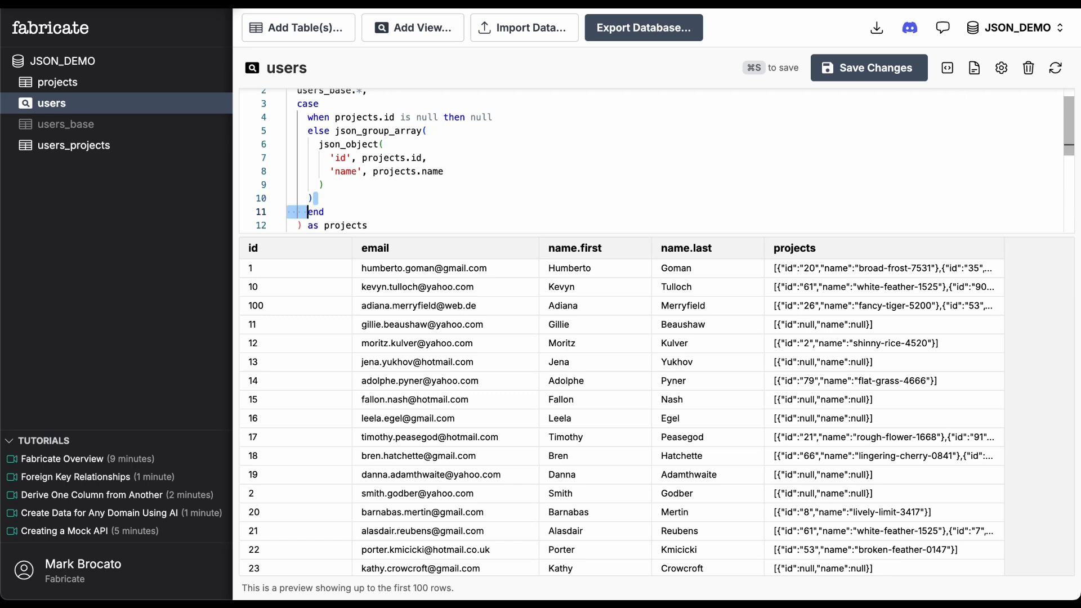
{"action": "key", "text": "Down"}
{"action": "key", "text": "shift+Left"}
{"action": "key", "text": "shift+Left"}
{"action": "key", "text": "shift+Left"}
{"action": "key", "text": "shift+Left"}
{"action": "type", "text": "end"}
{"action": "key", "text": "Up"}
{"action": "key", "text": "End"}
{"action": "key", "text": "shift+alt+Left"}
{"action": "key", "text": "BackSpace"}
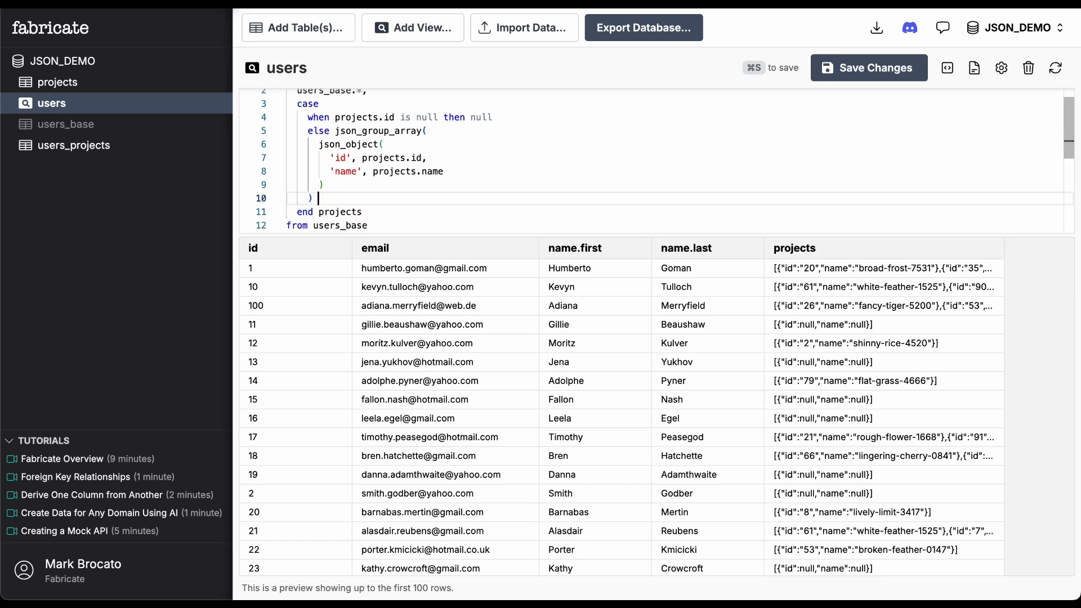
Complete the closing line as "end as projects" and save the view.
{"action": "key", "text": "Down"}
{"action": "type", "text": "as"}
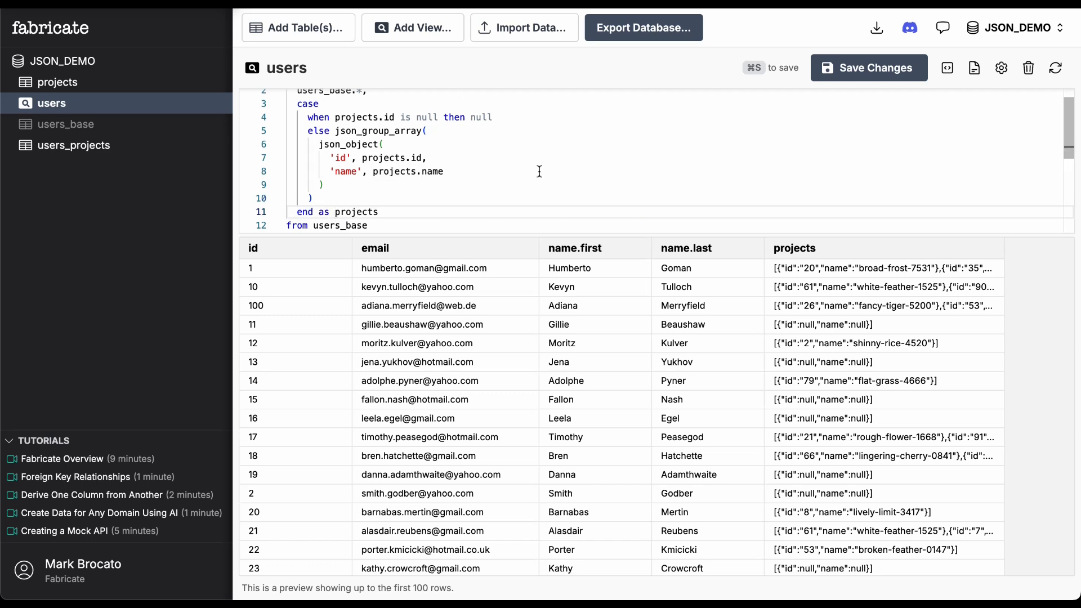
{"action": "key", "text": "super+s"}
{"action": "left_click", "coordinate": [538, 171]}
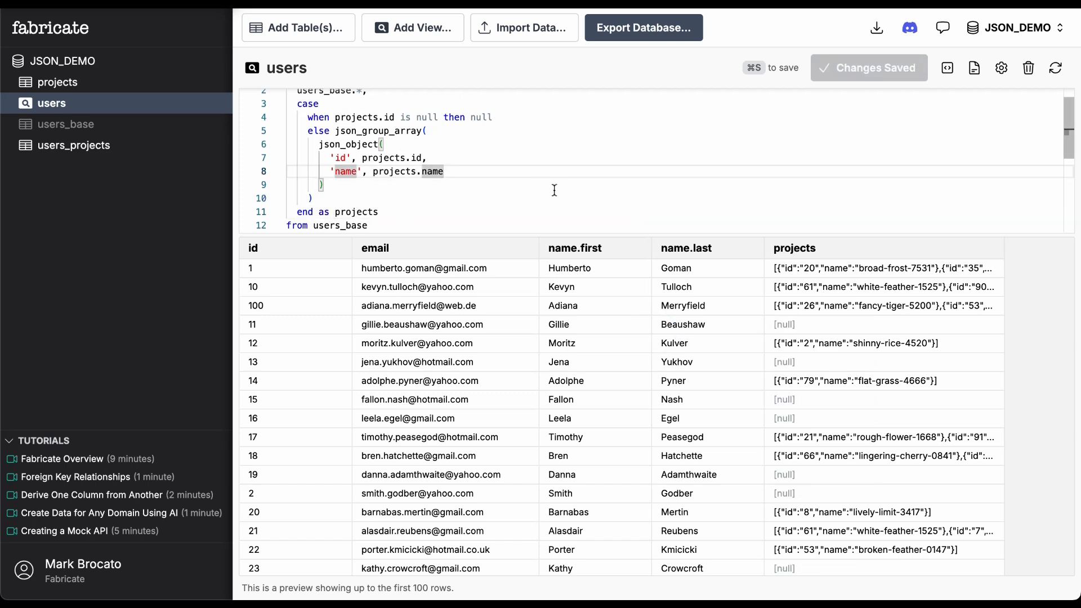
{"action": "left_click", "coordinate": [361, 112]}
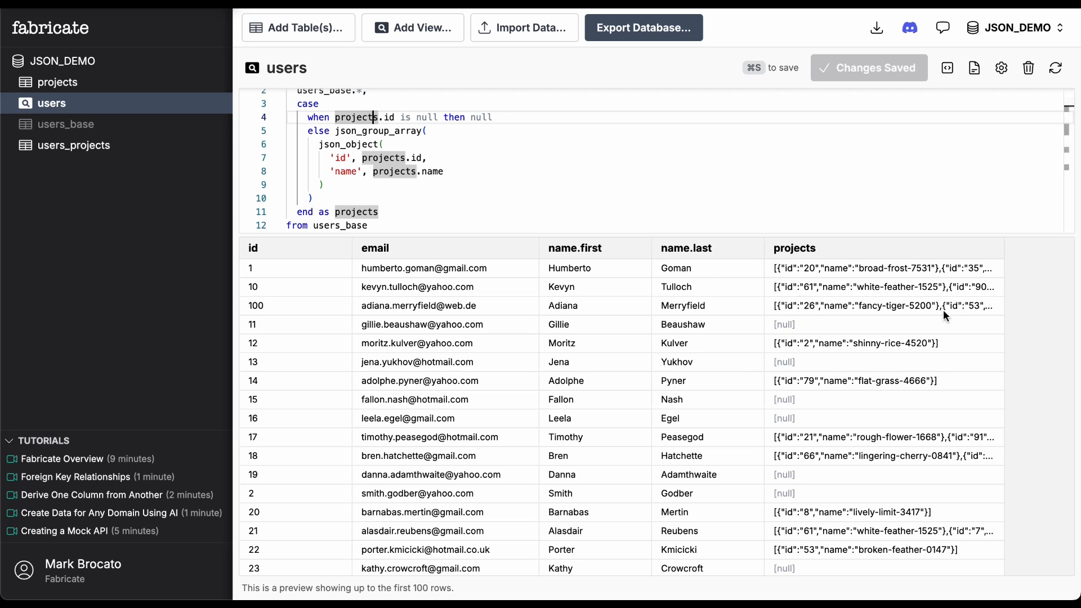
{"action": "left_click", "coordinate": [525, 171]}
{"action": "left_click", "coordinate": [496, 195]}
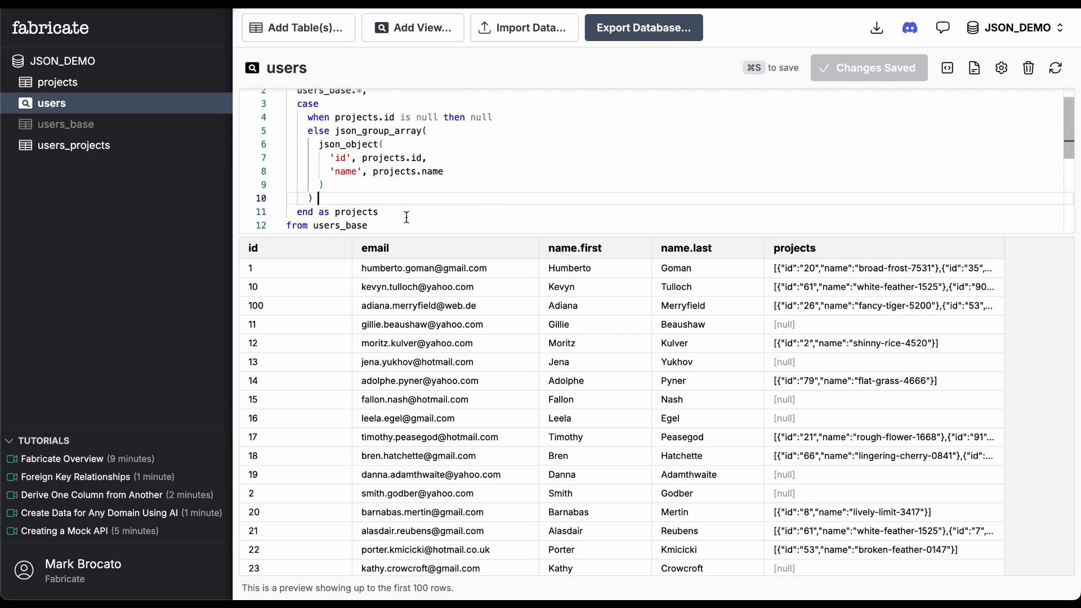
Make the case expression return json_array() instead of null when projects.id is null, and save the users view.
{"action": "double_click", "coordinate": [483, 118]}
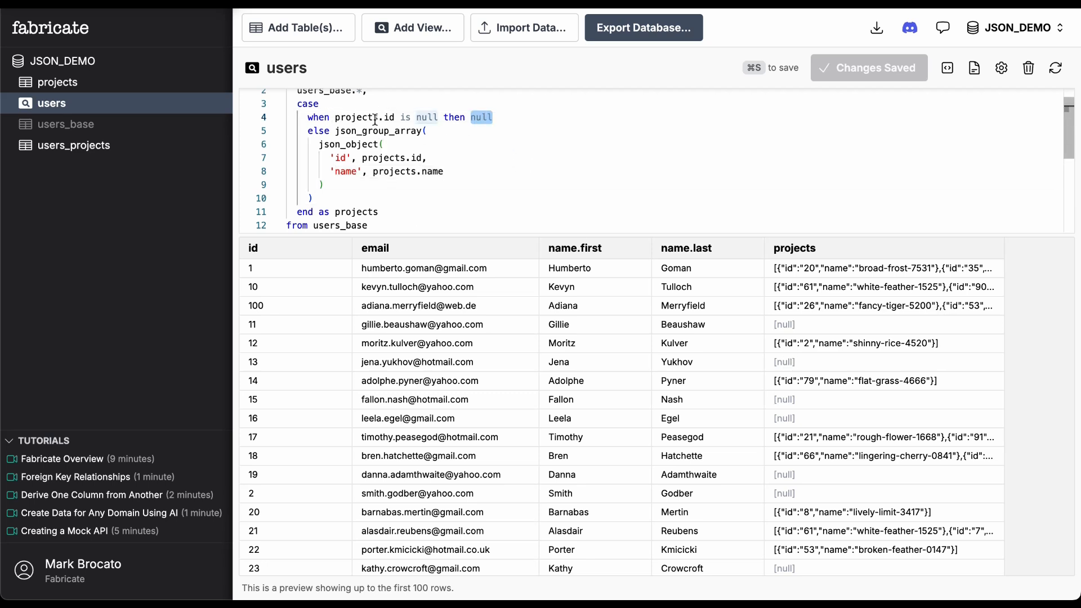
{"action": "type", "text": "json"}
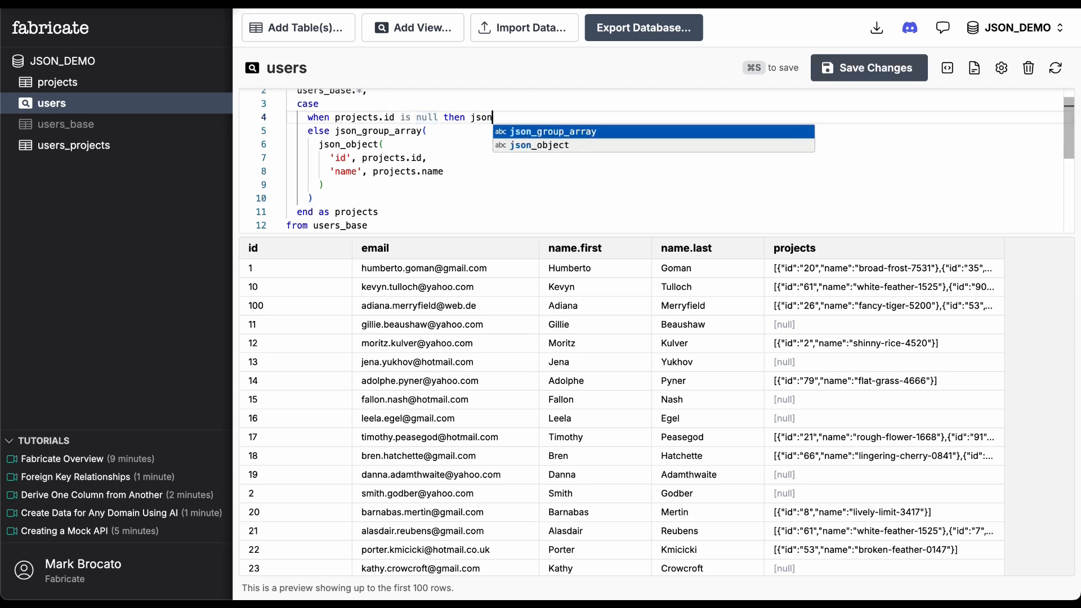
{"action": "type", "text": "_array"}
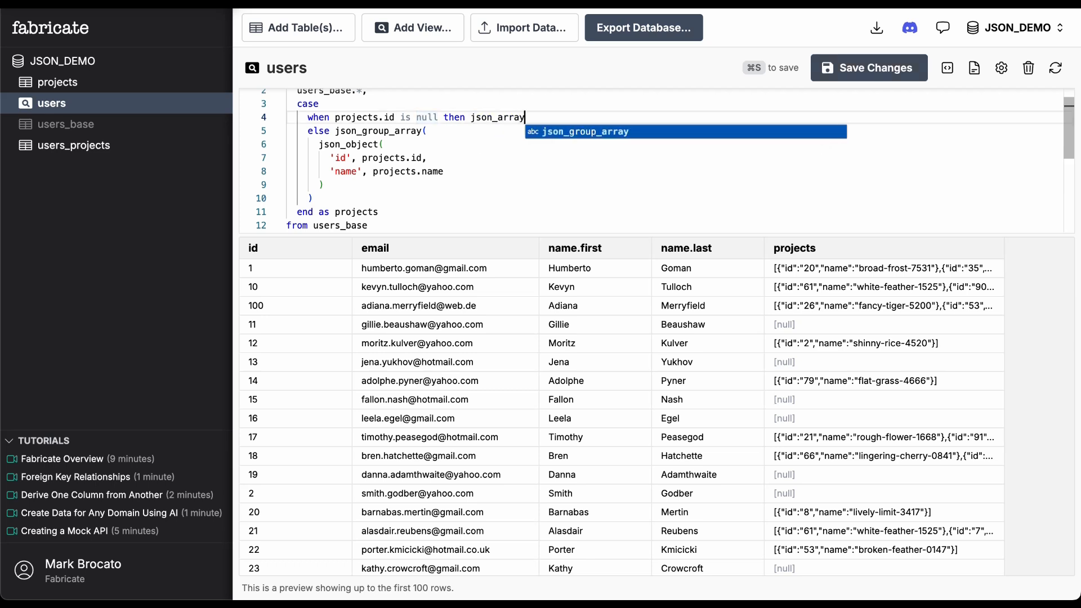
{"action": "type", "text": "("}
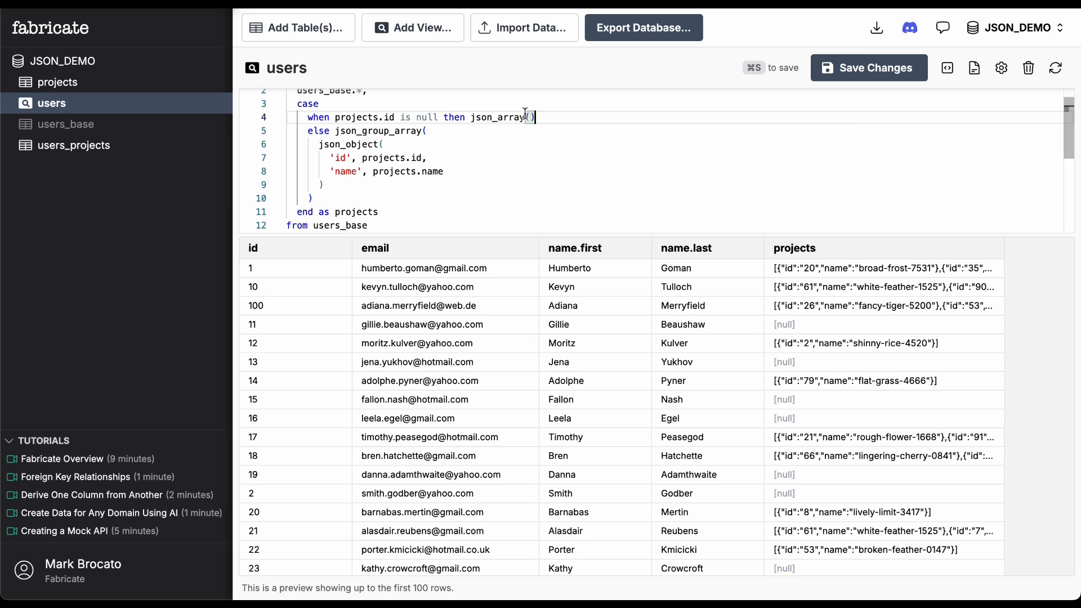
{"action": "key", "text": "super+s"}
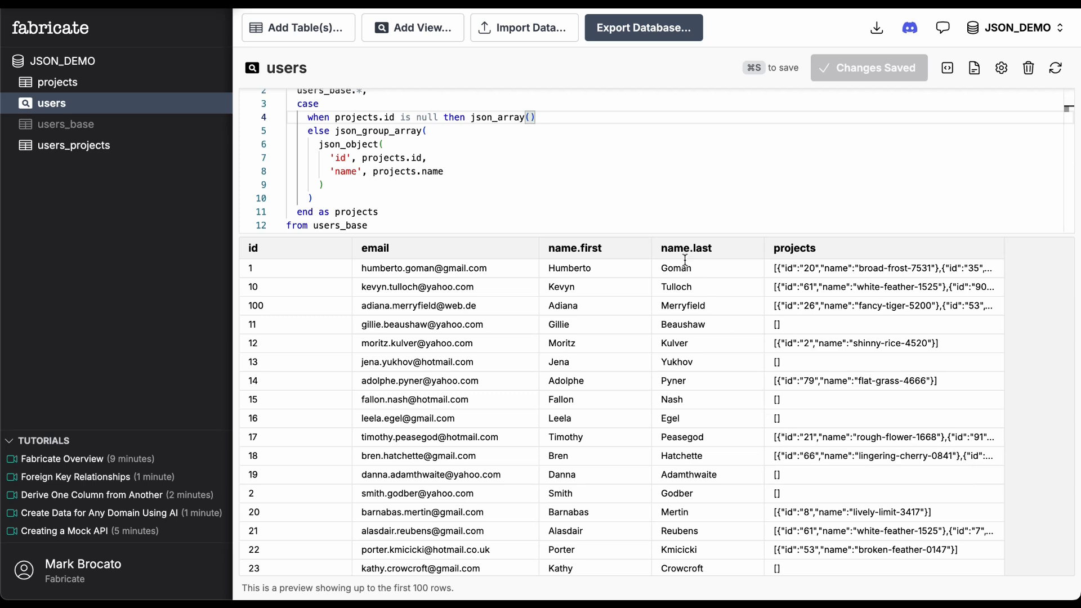
{"action": "left_click", "coordinate": [639, 170]}
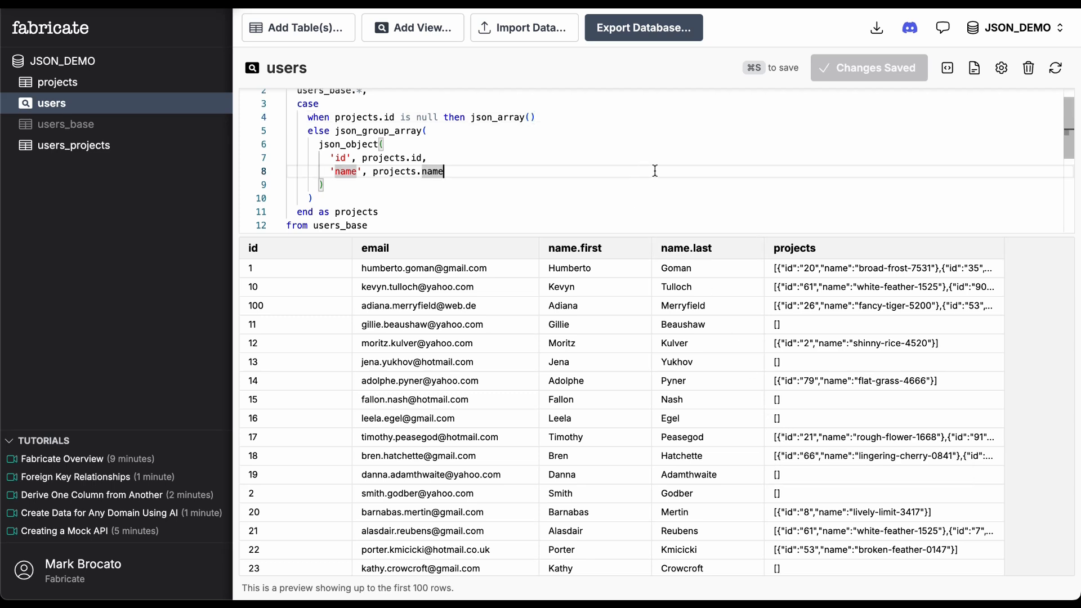
Export only the users view in JSONL format.
{"action": "left_click", "coordinate": [618, 38]}
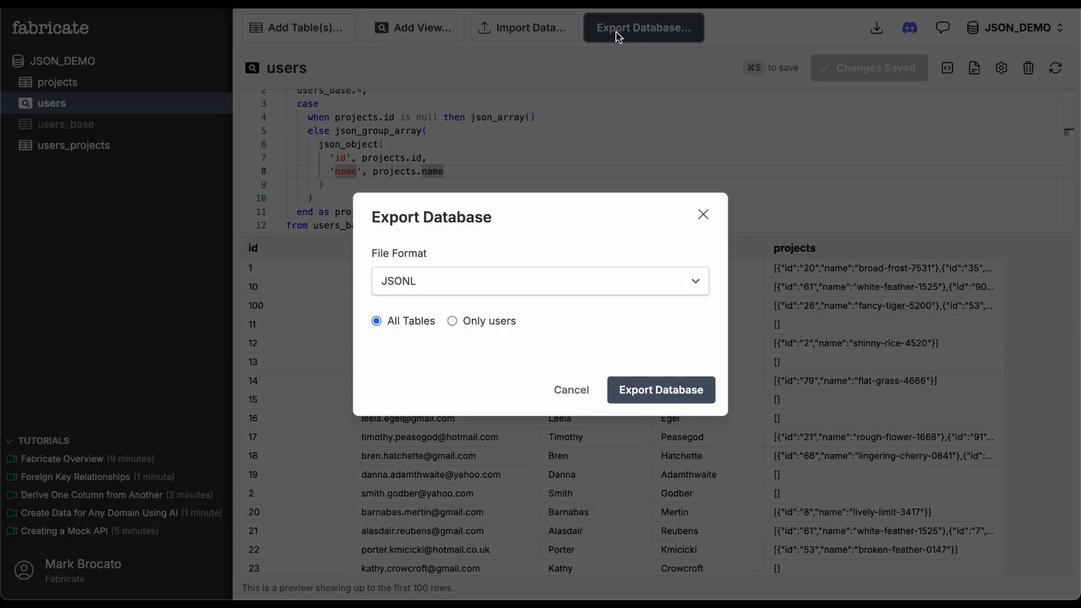
{"action": "left_click", "coordinate": [503, 321]}
{"action": "left_click", "coordinate": [675, 396]}
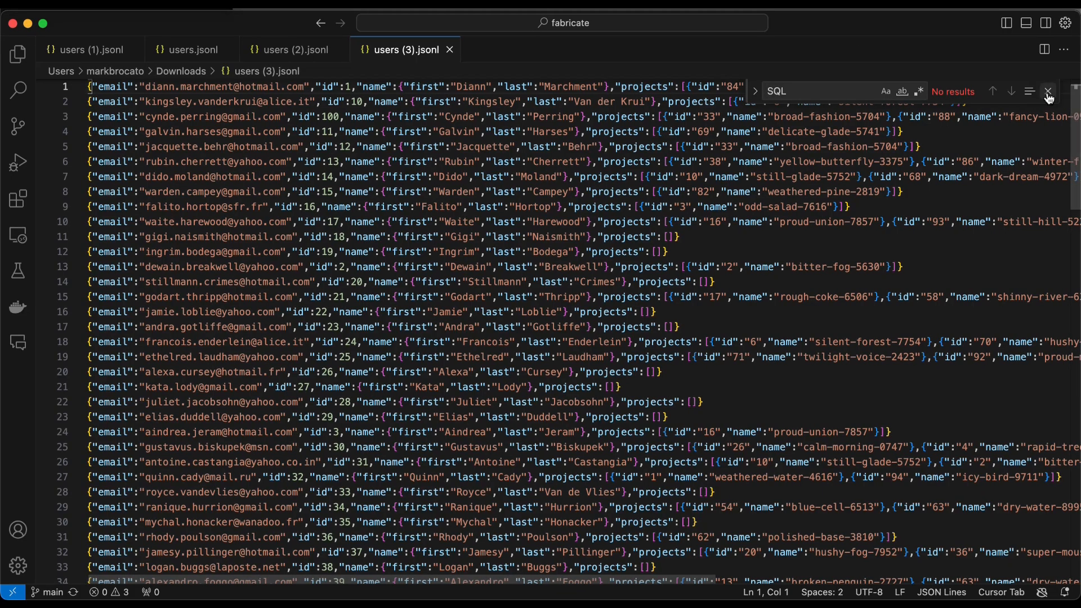
Close the find bar in users (3).jsonl, copy the first record into a new untitled file and format it as JSON.
{"action": "left_click", "coordinate": [1047, 93]}
{"action": "left_click", "coordinate": [938, 91]}
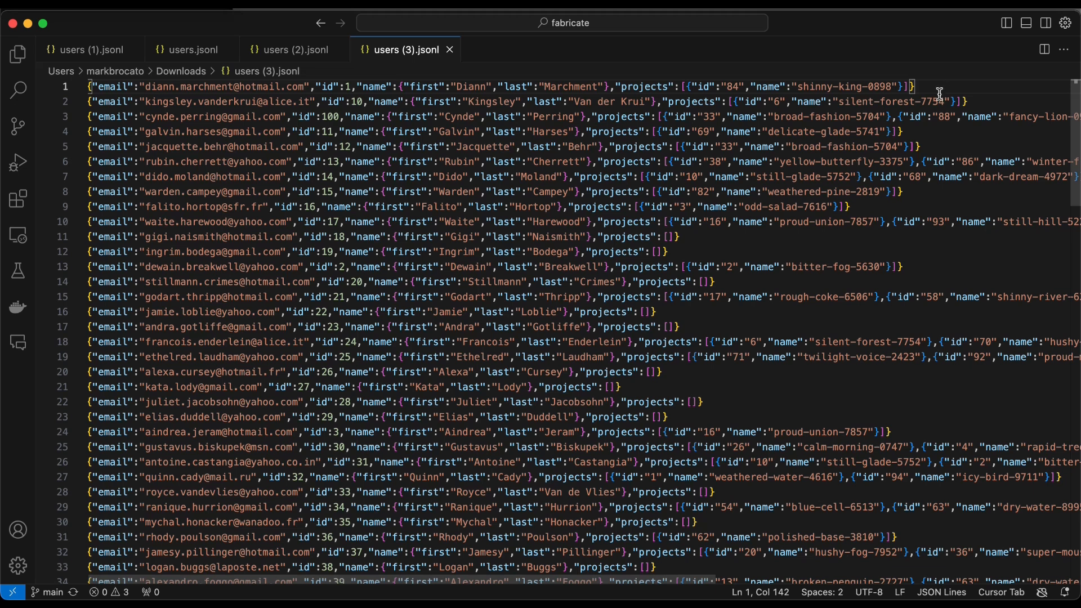
{"action": "key", "text": "shift+Home"}
{"action": "key", "text": "cmd+c"}
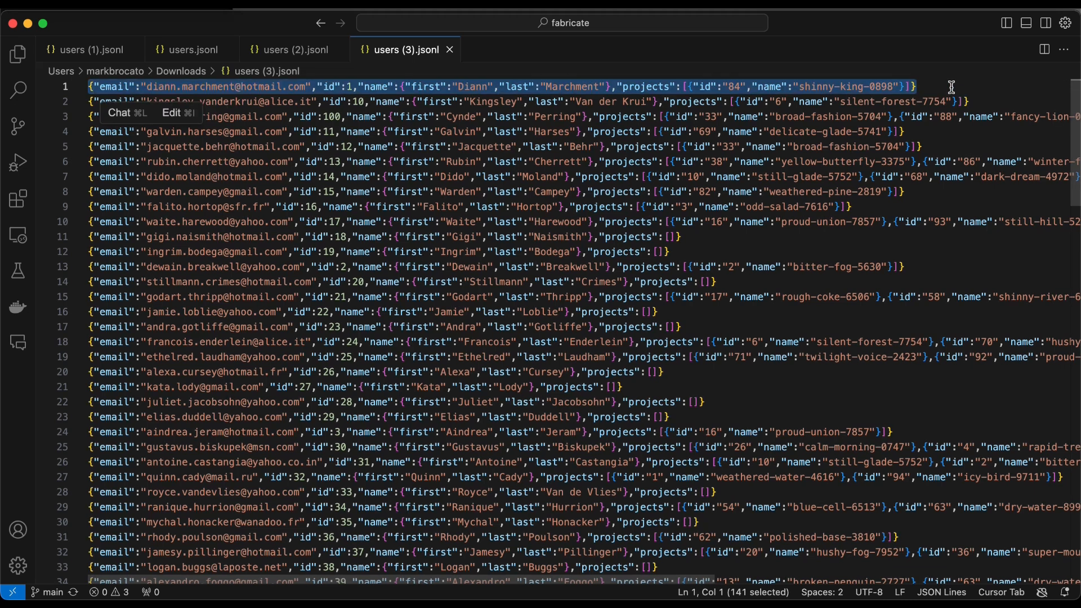
{"action": "key", "text": "cmd+n"}
{"action": "key", "text": "cmd+v"}
{"action": "left_click", "coordinate": [439, 202]}
{"action": "left_click", "coordinate": [225, 100]}
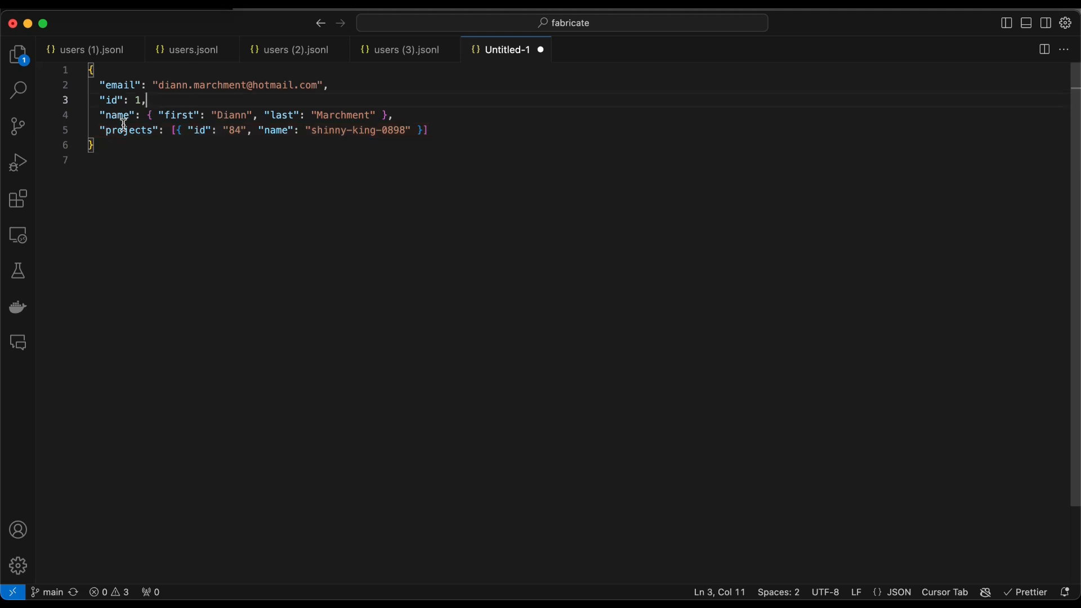
Examine the nested name object and the projects array in the formatted record.
{"action": "left_click_drag", "start_coordinate": [100, 116], "coordinate": [387, 115]}
{"action": "left_click", "coordinate": [387, 115]}
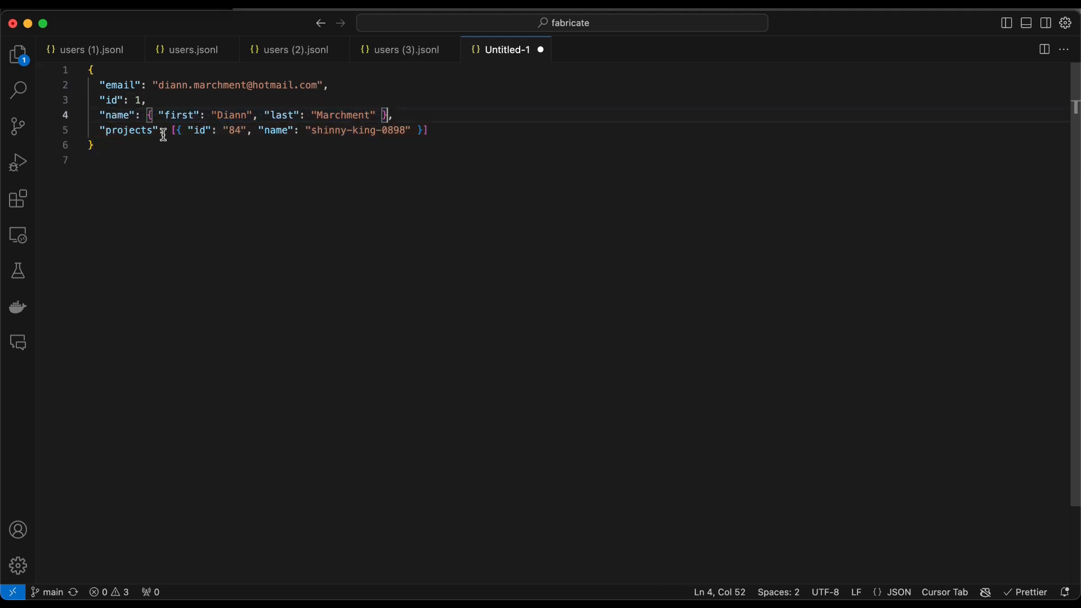
{"action": "left_click_drag", "start_coordinate": [170, 130], "coordinate": [435, 133]}
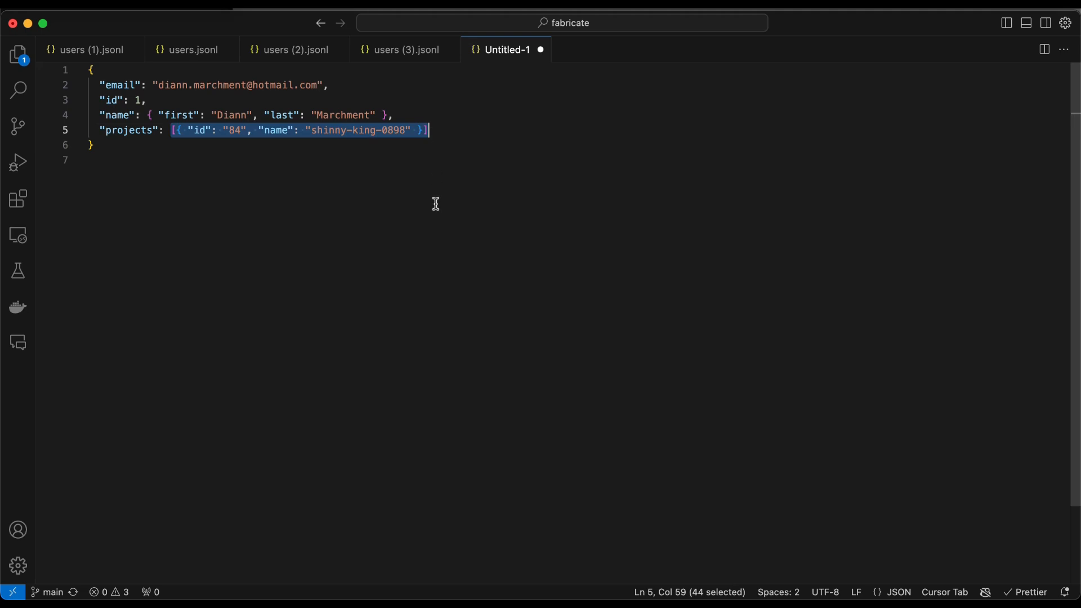
{"action": "left_click", "coordinate": [436, 210]}
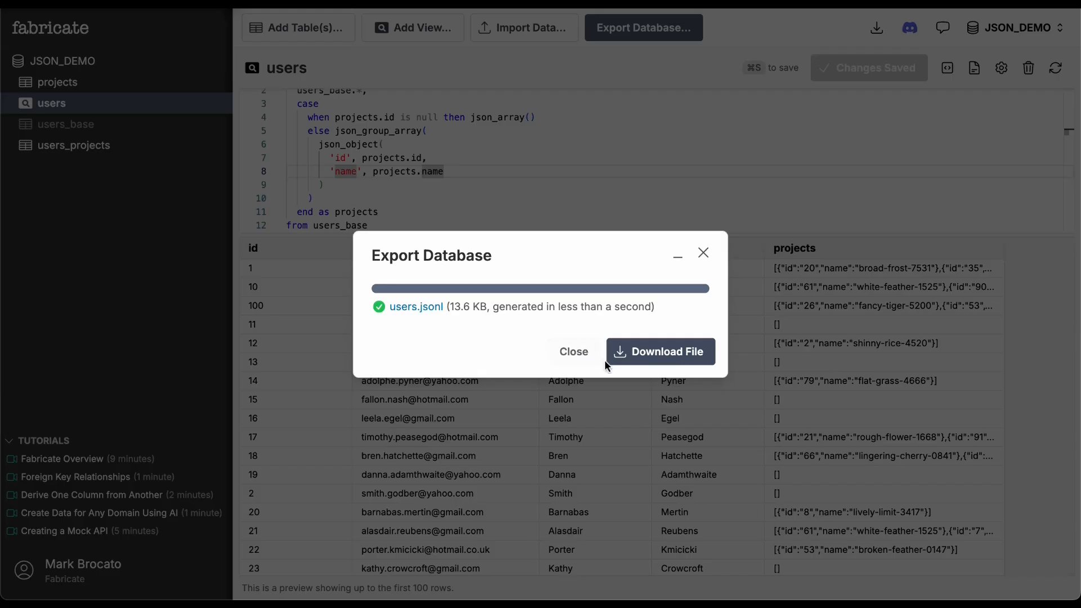
Switch back to Fabricate and close the completed database export dialog.
{"action": "left_click", "coordinate": [565, 349]}
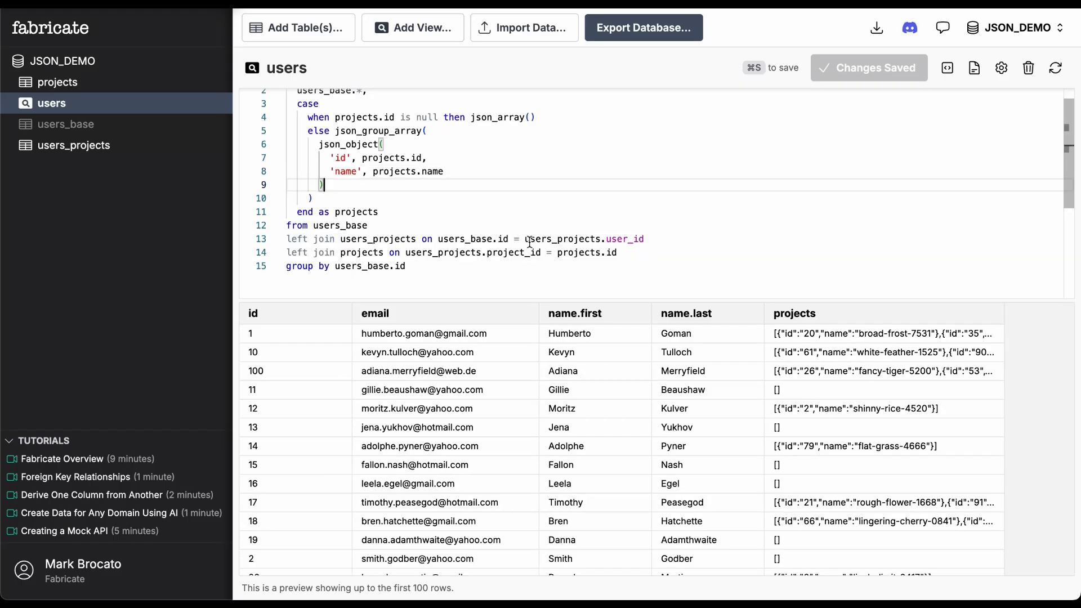